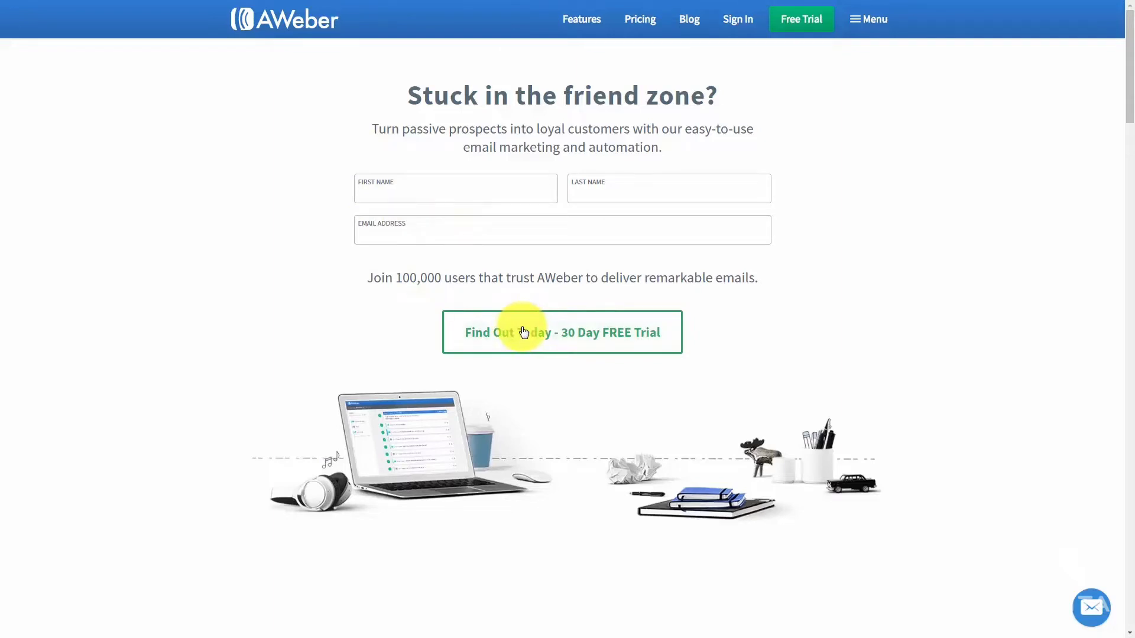
Start the 30-day free trial from the AWeber homepage to see the $19/mo plan.
{"action": "left_click", "coordinate": [523, 332]}
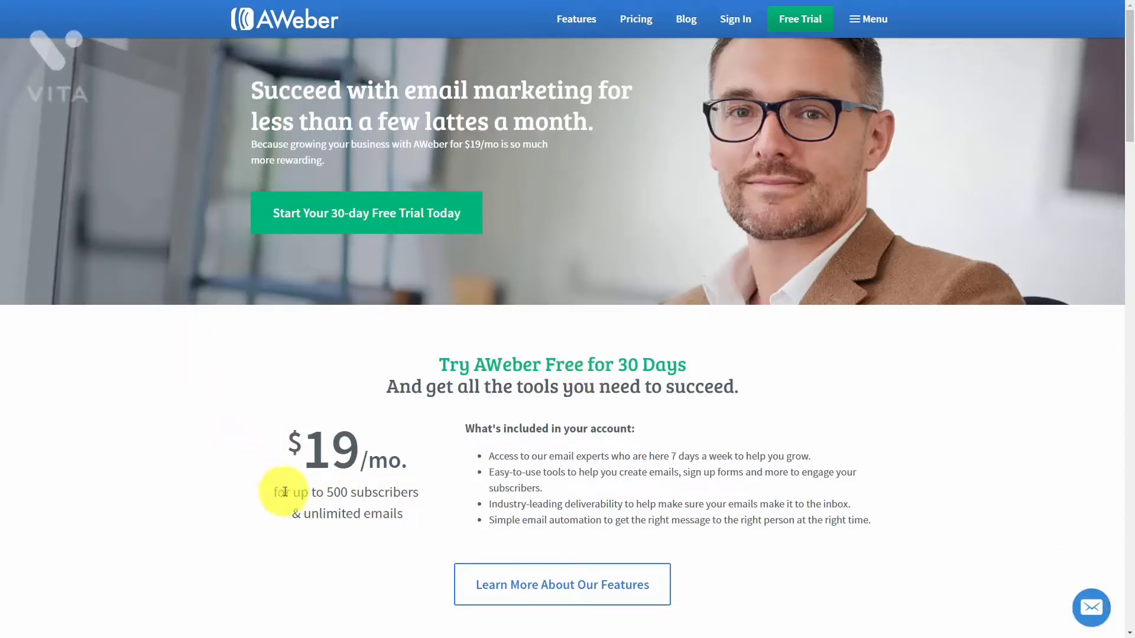
Scroll the pricing page down to the Start Your Free Trial Now sign-up form.
{"action": "scroll", "coordinate": [284, 492], "scroll_direction": "down", "scroll_amount": 10}
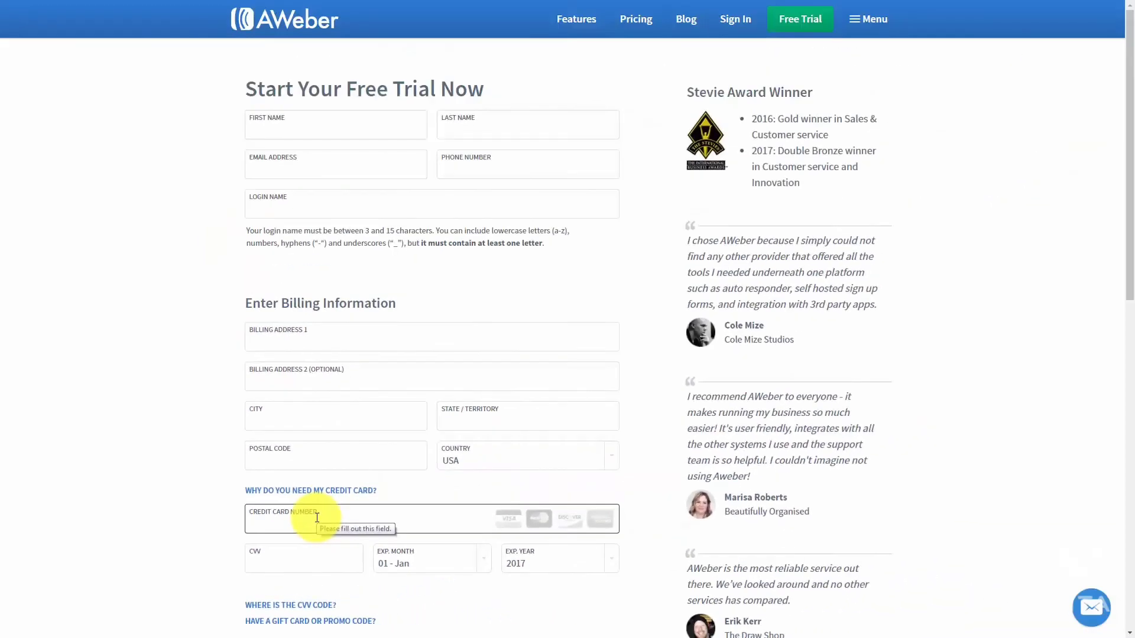
Scroll to the Prepay and save plans and read the Service Agreement terms.
{"action": "scroll", "coordinate": [316, 518], "scroll_direction": "down", "scroll_amount": 9}
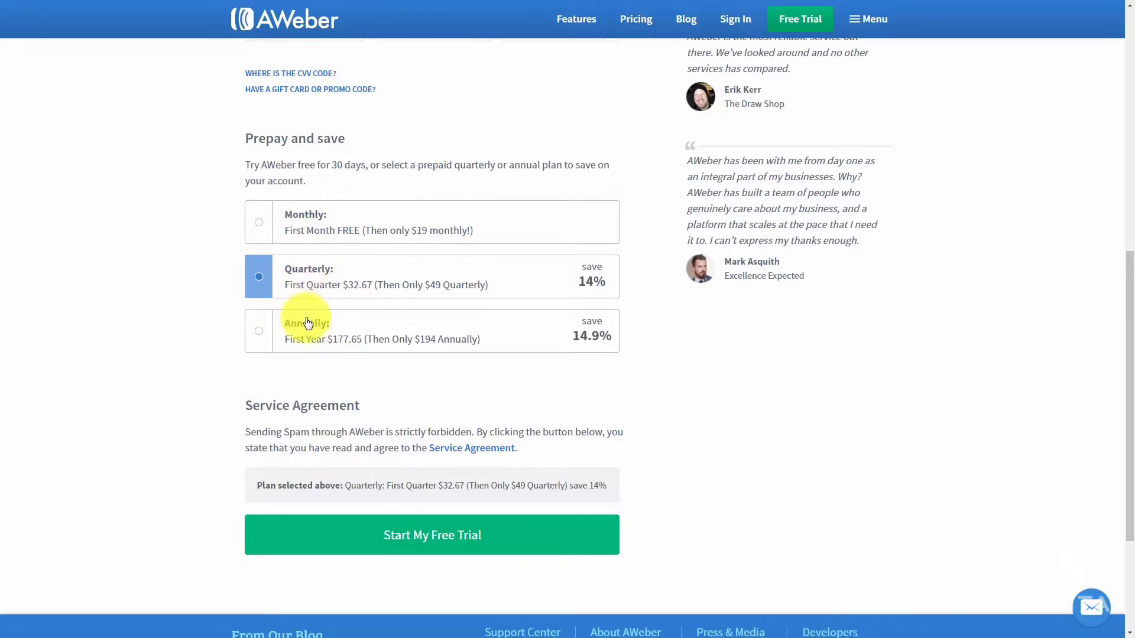
{"action": "left_click", "coordinate": [441, 452]}
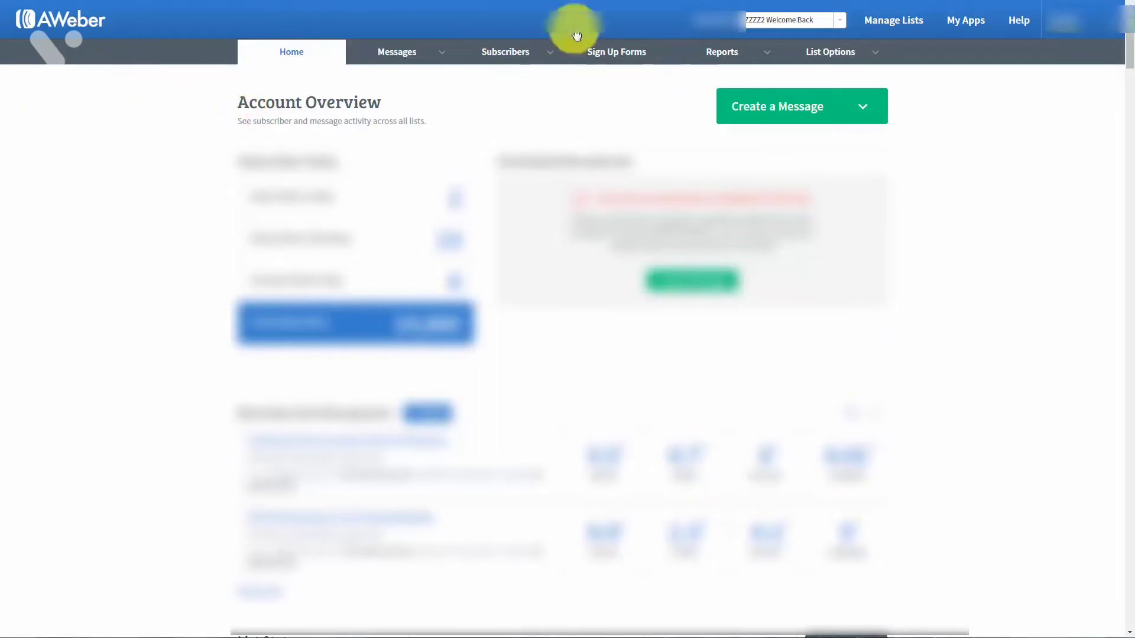
From Manage Lists, begin a new list via Create A List.
{"action": "left_click", "coordinate": [891, 27]}
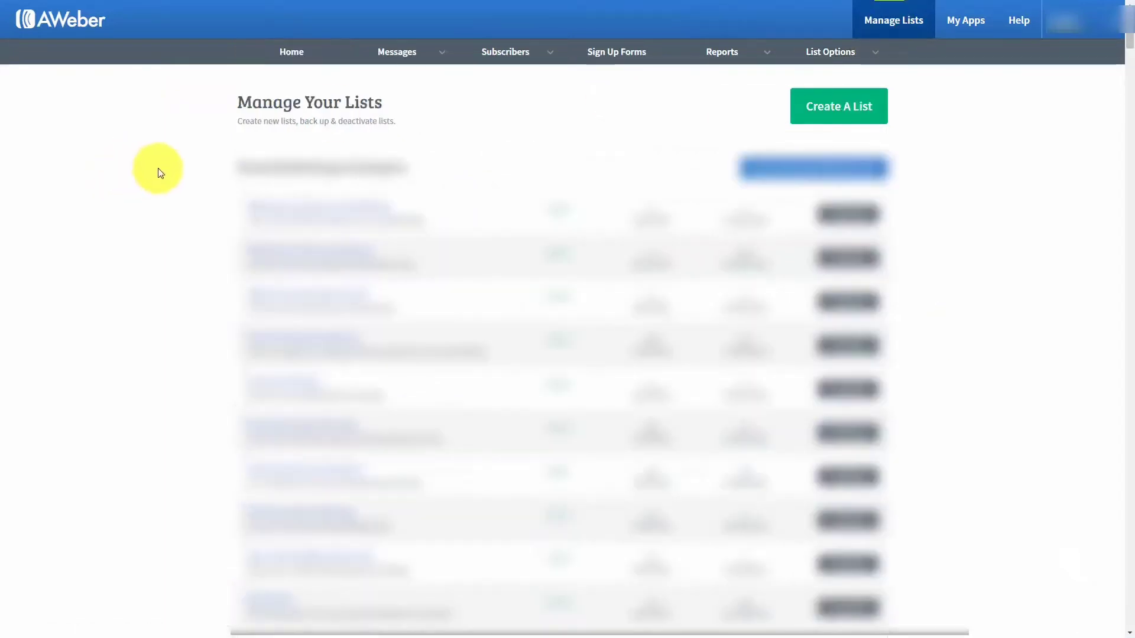
{"action": "left_click", "coordinate": [815, 112]}
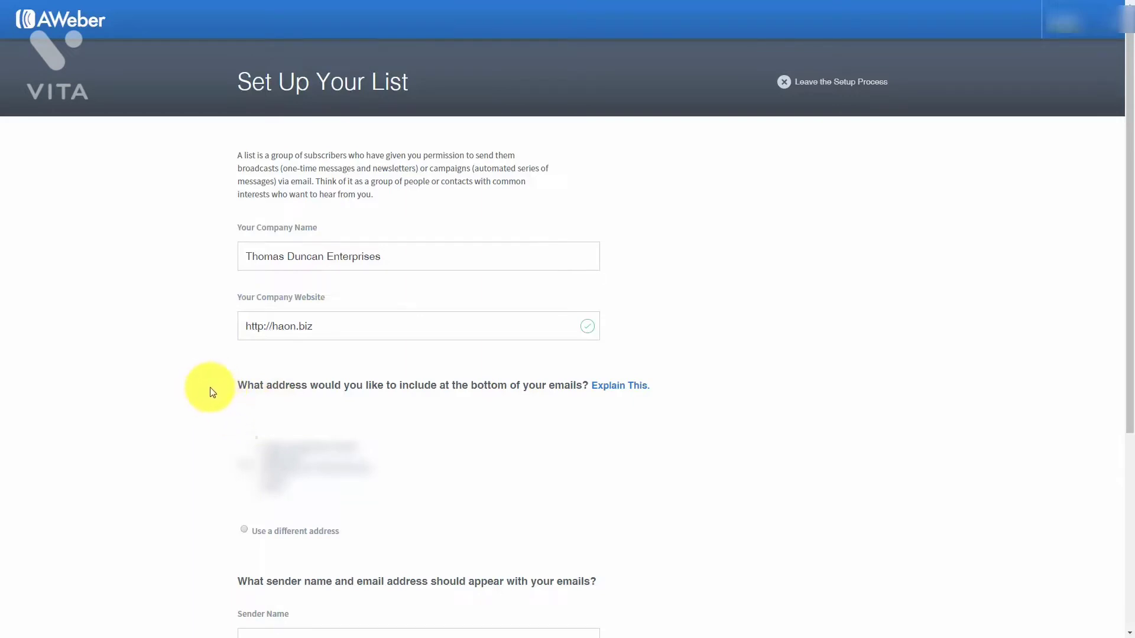
Choose 'Use a different address' for the email footer and scroll to the sender fields.
{"action": "left_click", "coordinate": [244, 531]}
{"action": "scroll", "coordinate": [443, 496], "scroll_direction": "down", "scroll_amount": 5}
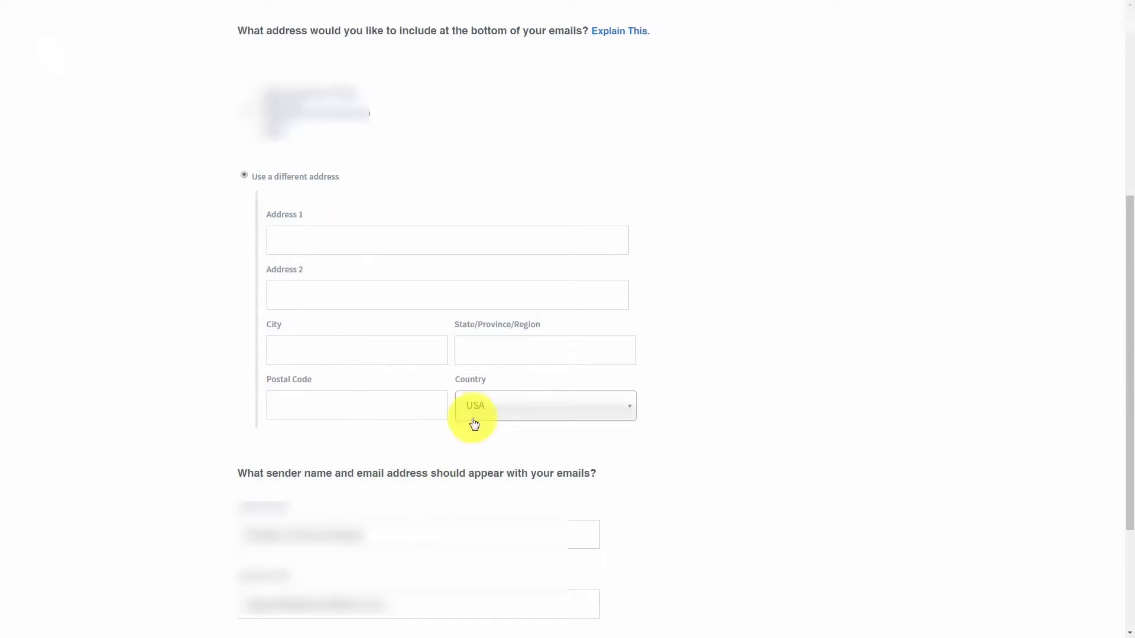
{"action": "scroll", "coordinate": [354, 425], "scroll_direction": "down", "scroll_amount": 2}
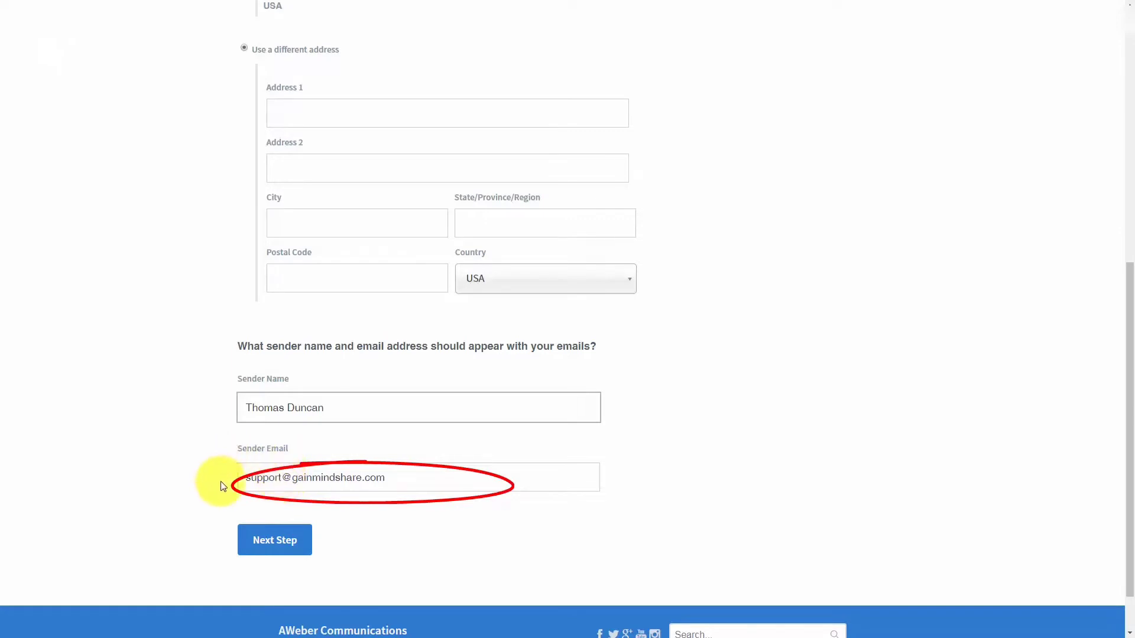
Replace the sender email with the sender's own company address and continue to the next step.
{"action": "left_click", "coordinate": [292, 480]}
{"action": "scroll", "coordinate": [220, 431], "scroll_direction": "down", "scroll_amount": 1}
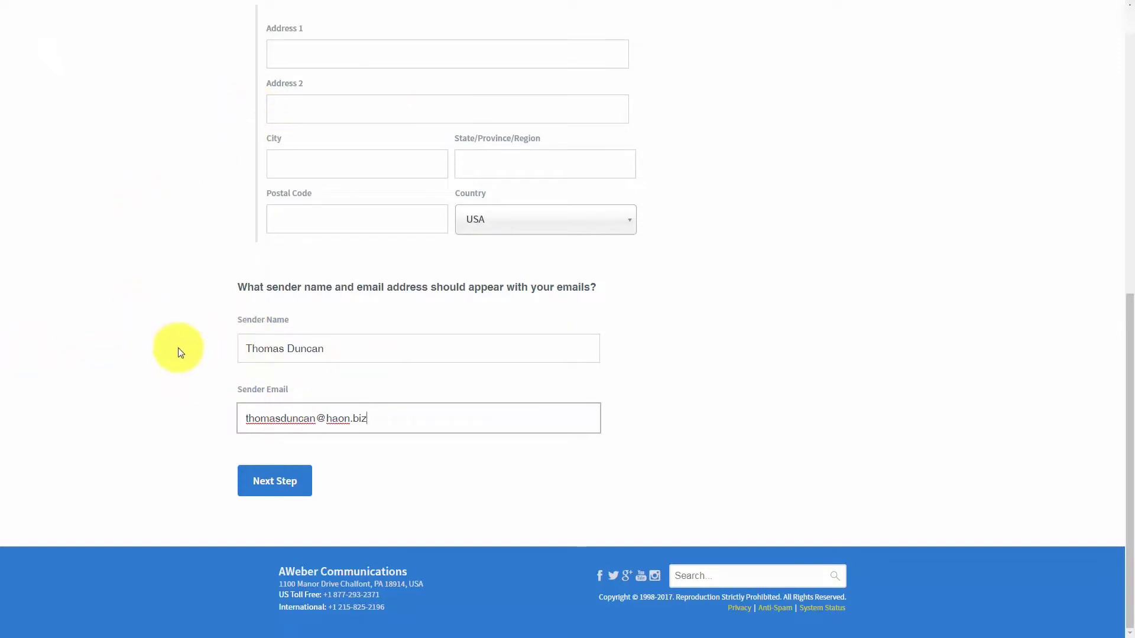
{"action": "left_click", "coordinate": [288, 492]}
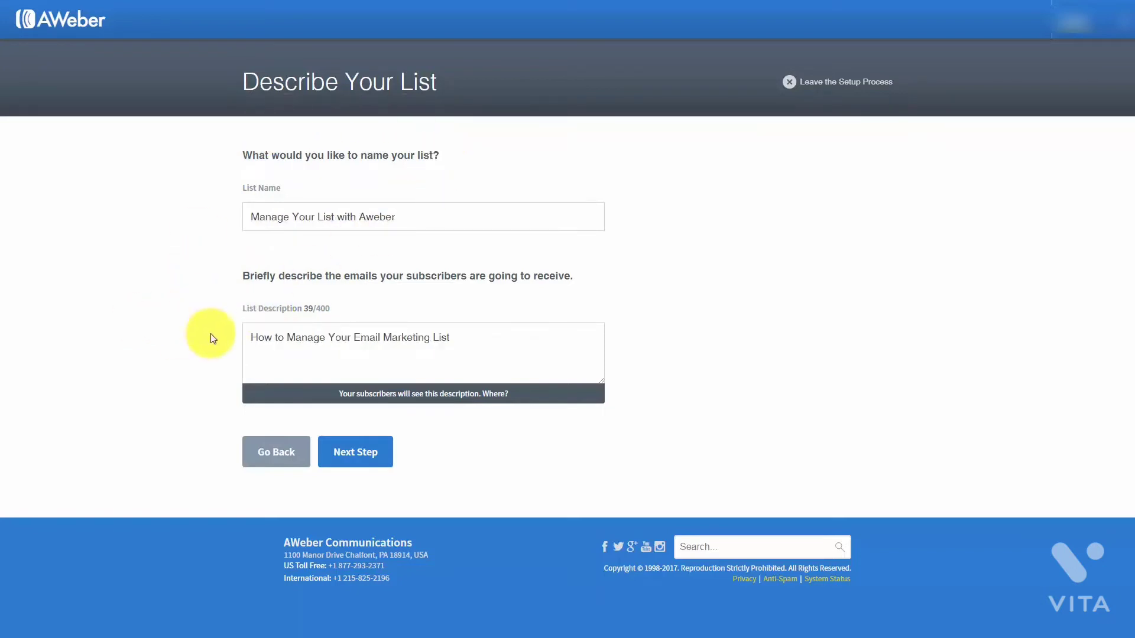
Save the list 'Manage Your List with Aweber' with its description and advance.
{"action": "left_click", "coordinate": [355, 459]}
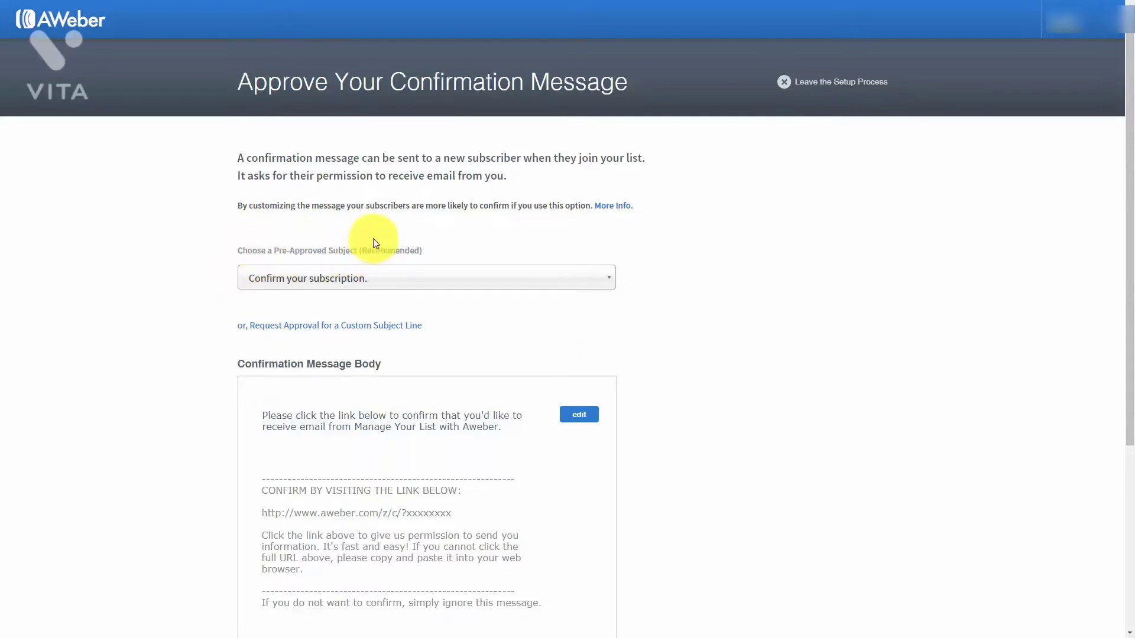
{"action": "left_click", "coordinate": [592, 291]}
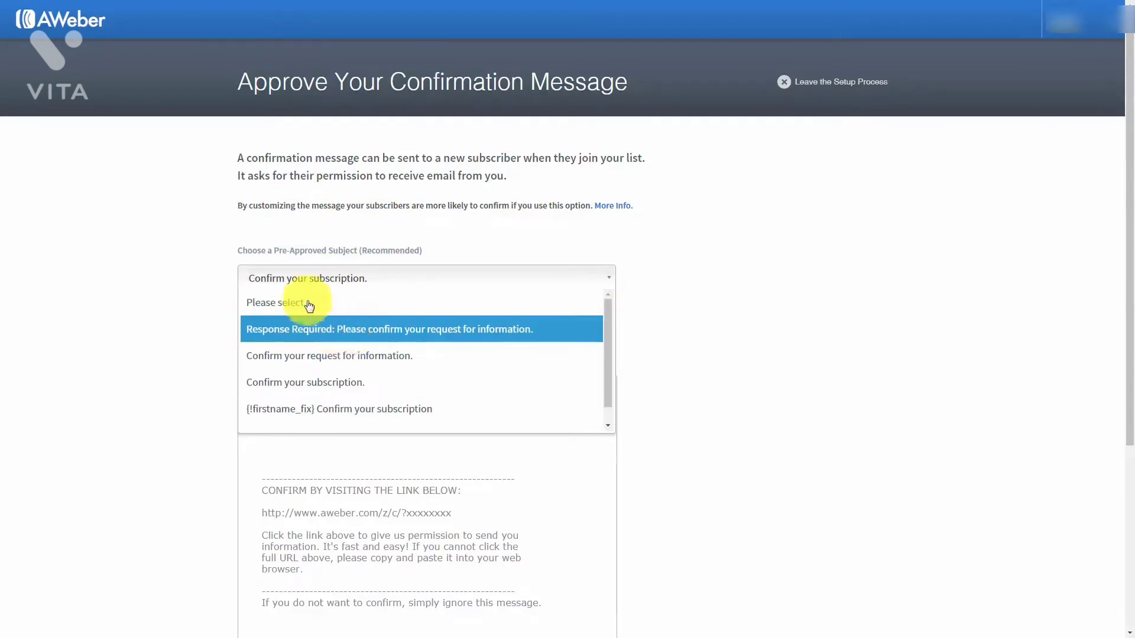
{"action": "left_click", "coordinate": [196, 250]}
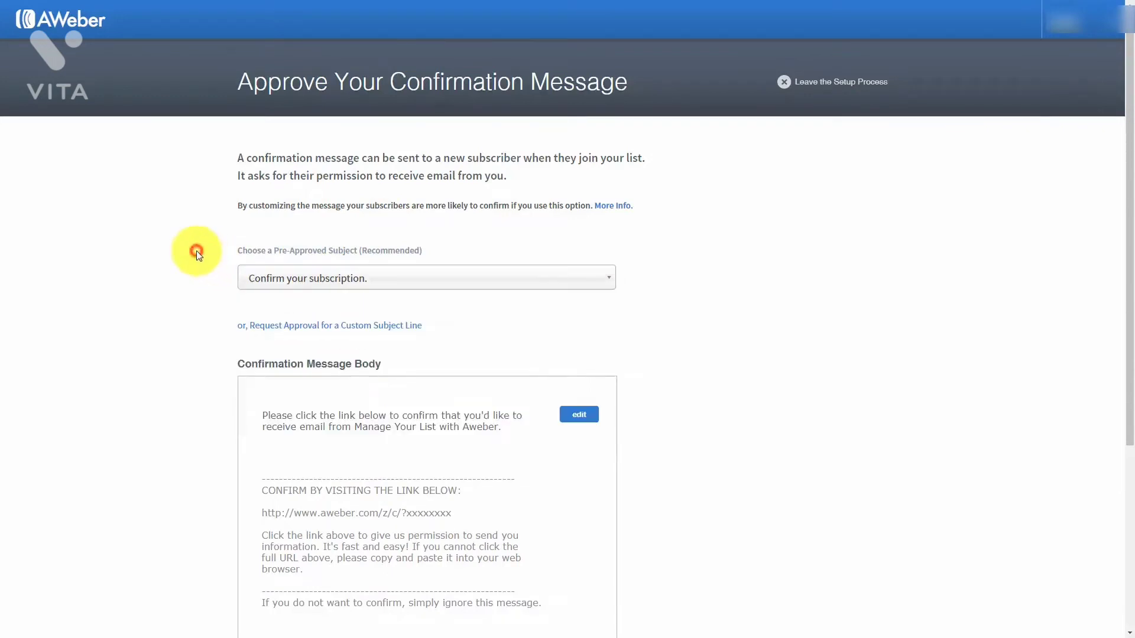
{"action": "left_click", "coordinate": [336, 329]}
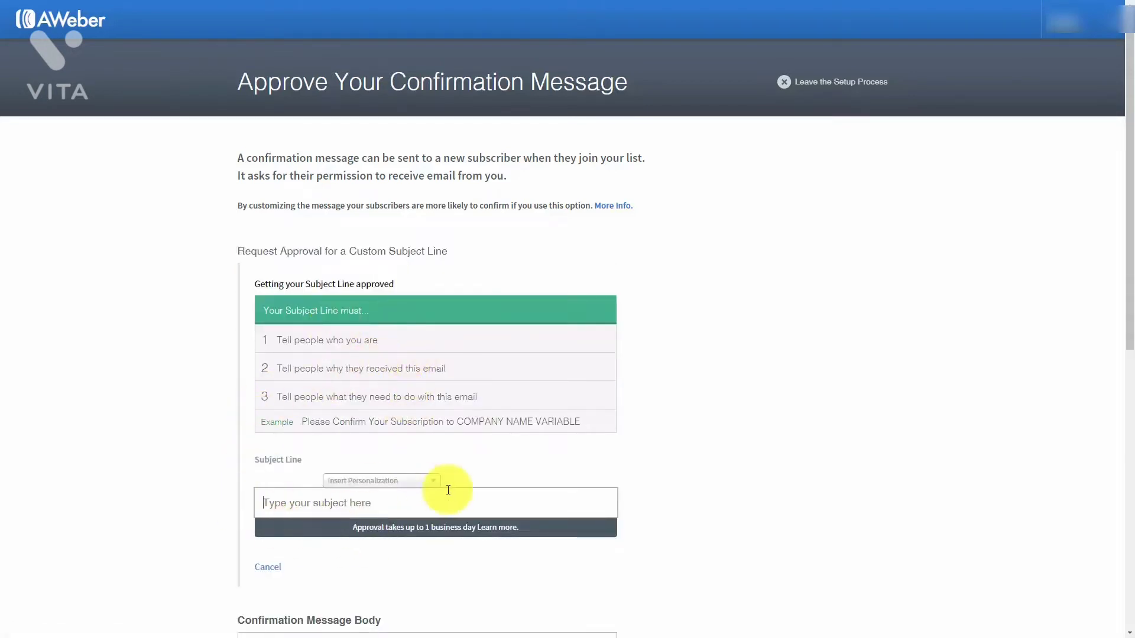
{"action": "left_click", "coordinate": [352, 501]}
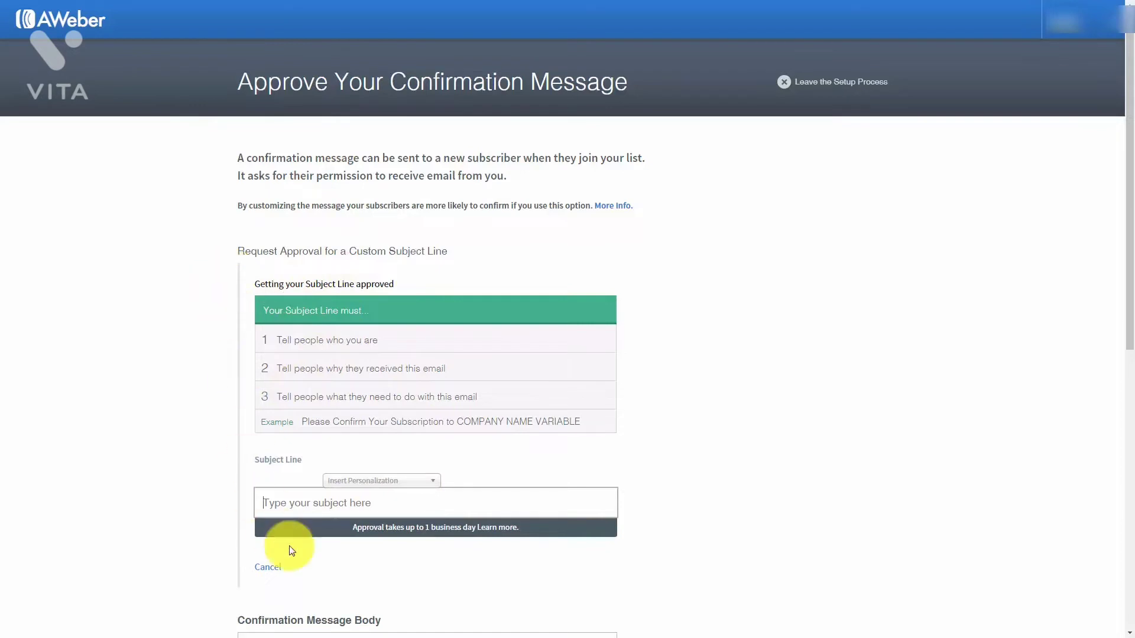
{"action": "left_click", "coordinate": [267, 566]}
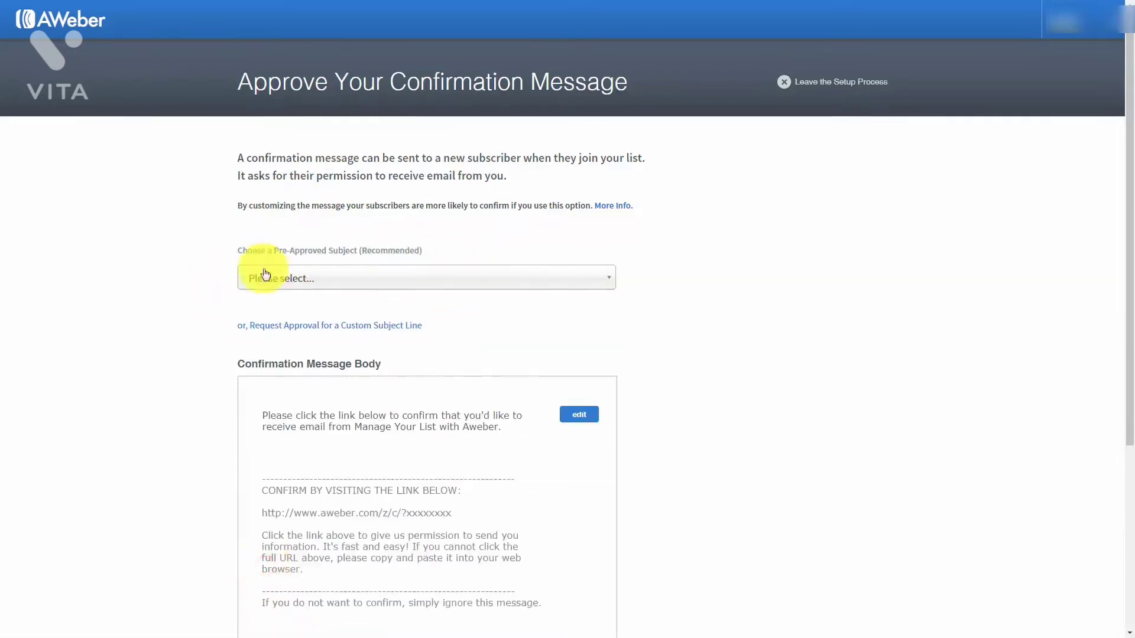
{"action": "left_click", "coordinate": [455, 280]}
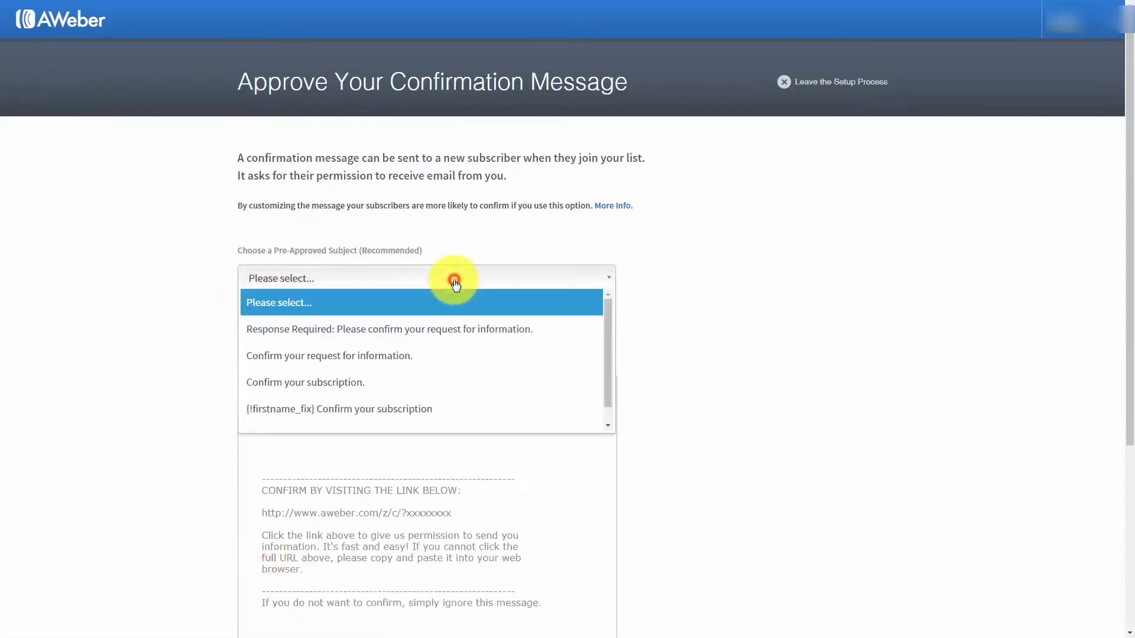
{"action": "left_click", "coordinate": [417, 382]}
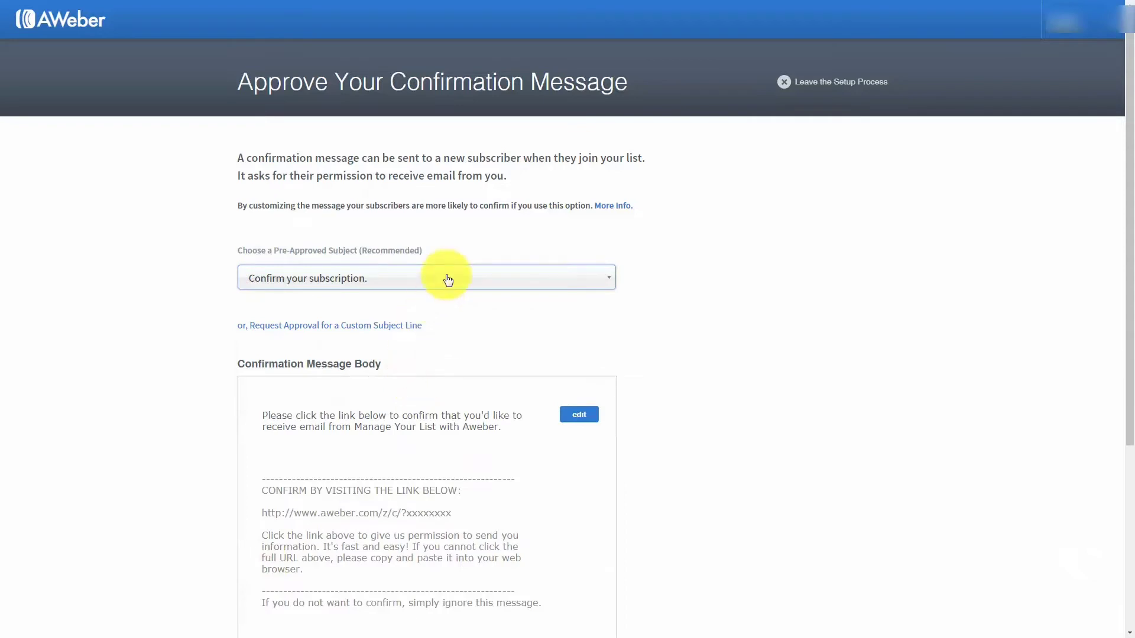
{"action": "scroll", "coordinate": [441, 296], "scroll_direction": "down", "scroll_amount": 1}
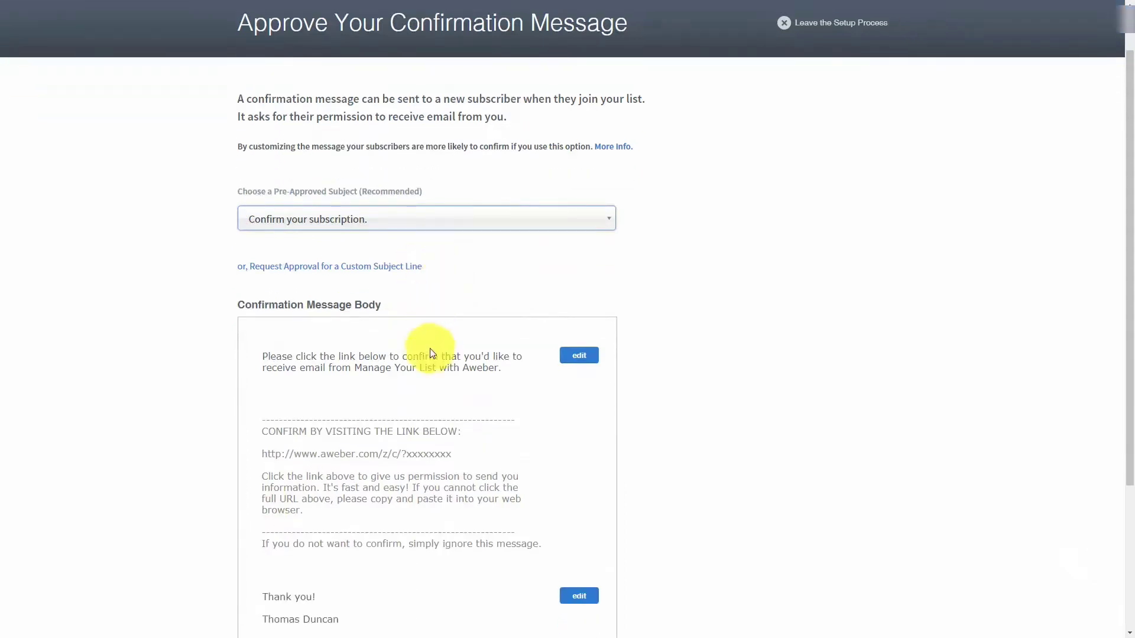
Try a {!firstname_fix} greeting with a comma in the opening paragraph, then remove it.
{"action": "left_click", "coordinate": [578, 357]}
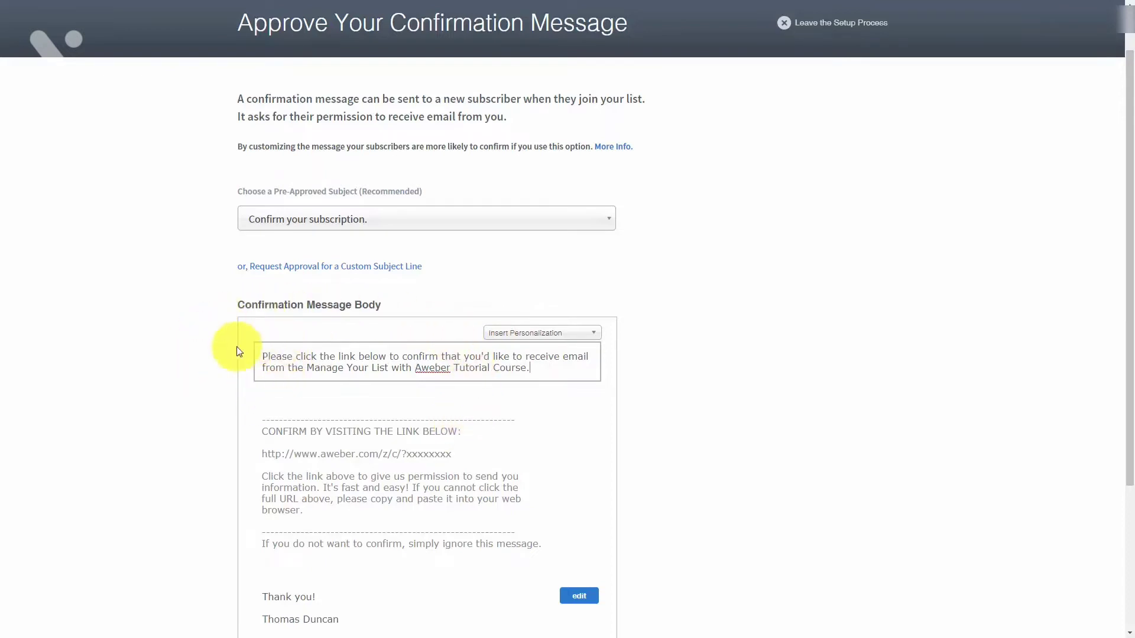
{"action": "left_click", "coordinate": [594, 336]}
{"action": "scroll", "coordinate": [579, 355], "scroll_direction": "down", "scroll_amount": 6}
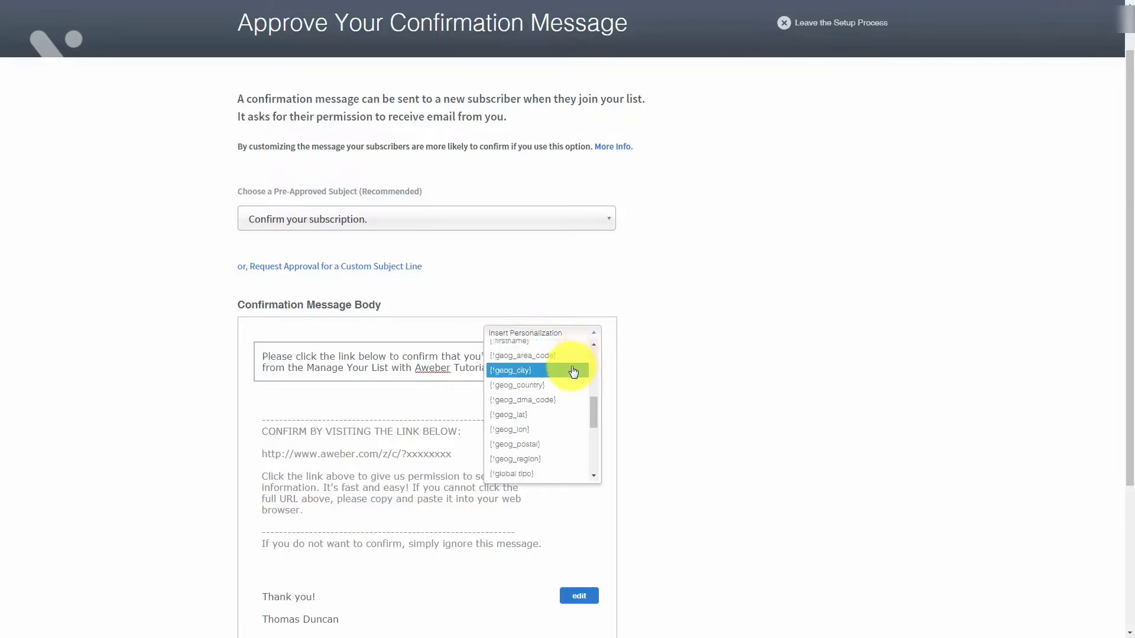
{"action": "scroll", "coordinate": [575, 370], "scroll_direction": "up", "scroll_amount": 3}
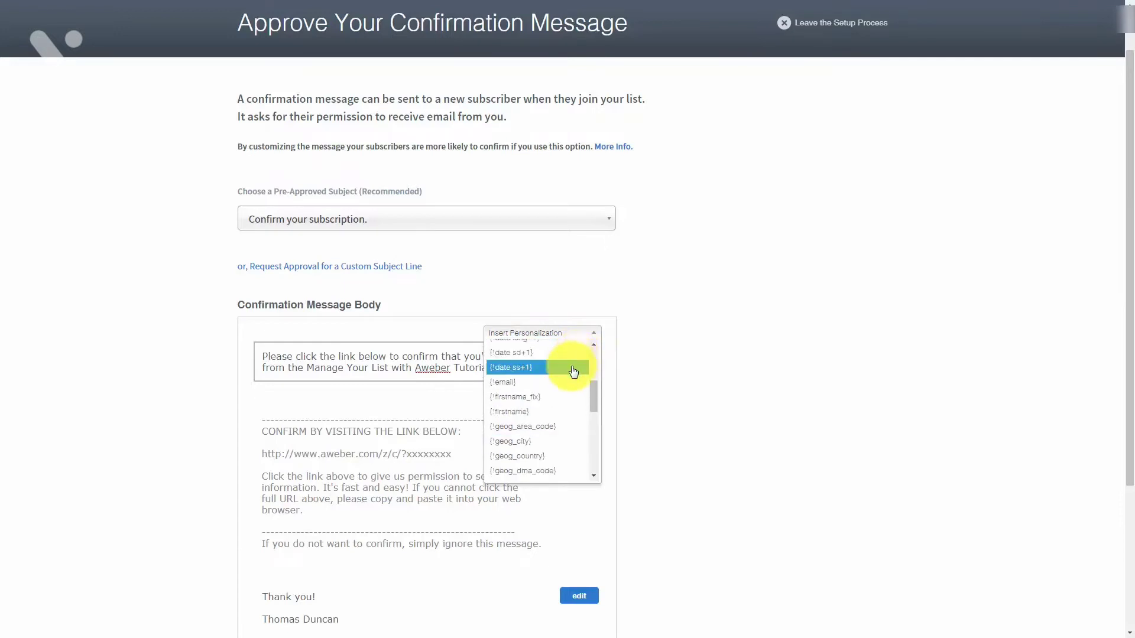
{"action": "left_click", "coordinate": [509, 413]}
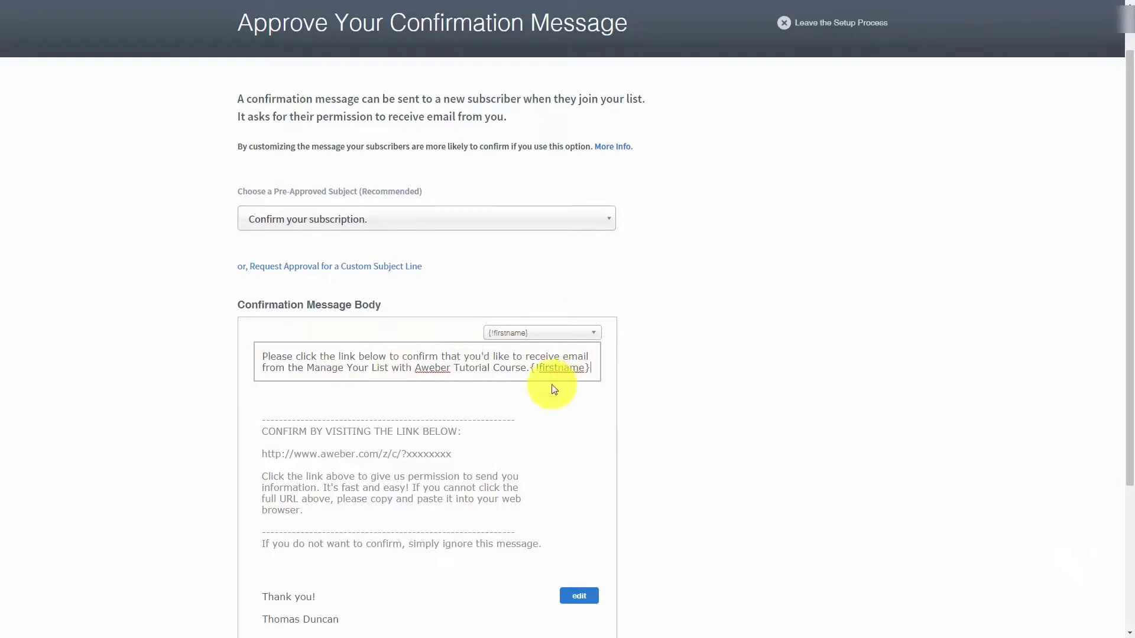
{"action": "left_click", "coordinate": [569, 334]}
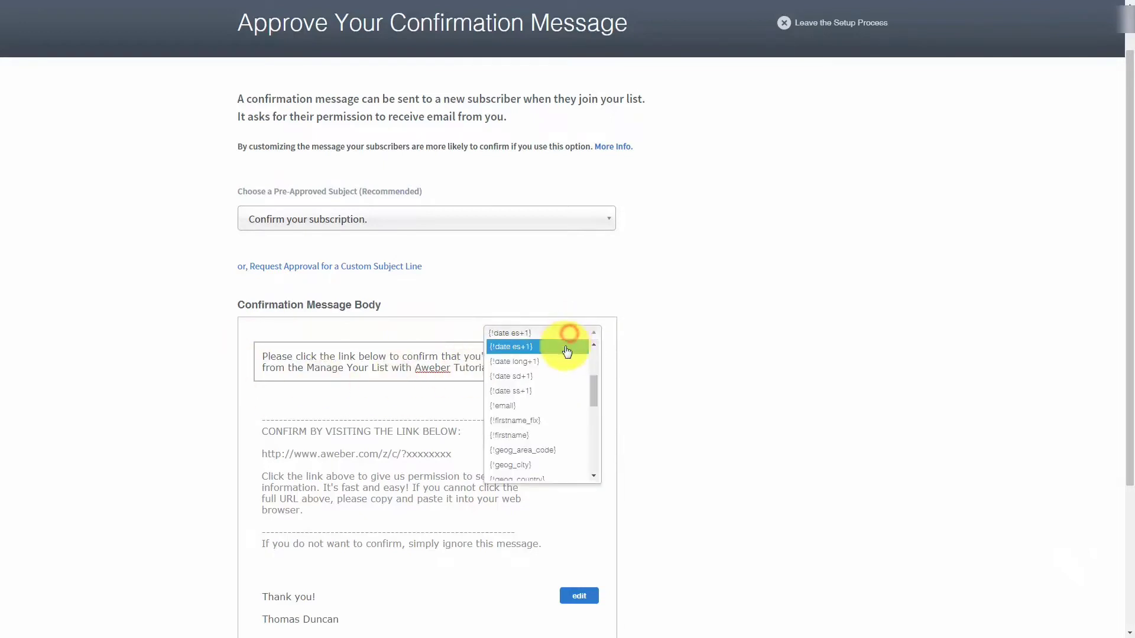
{"action": "left_click", "coordinate": [553, 426]}
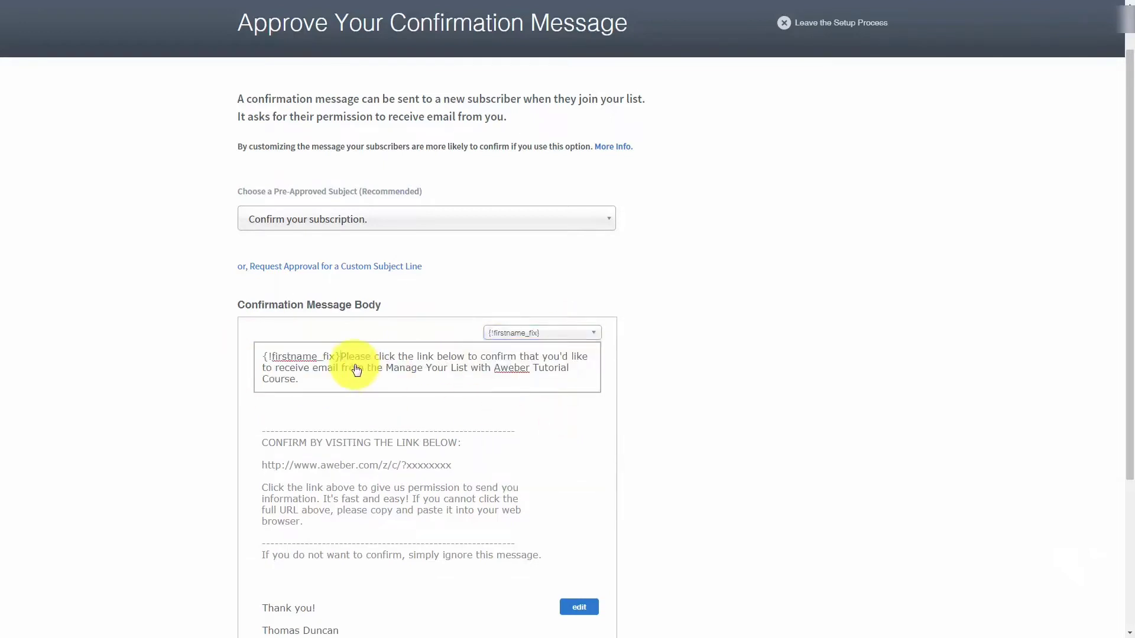
{"action": "type", "text": ","}
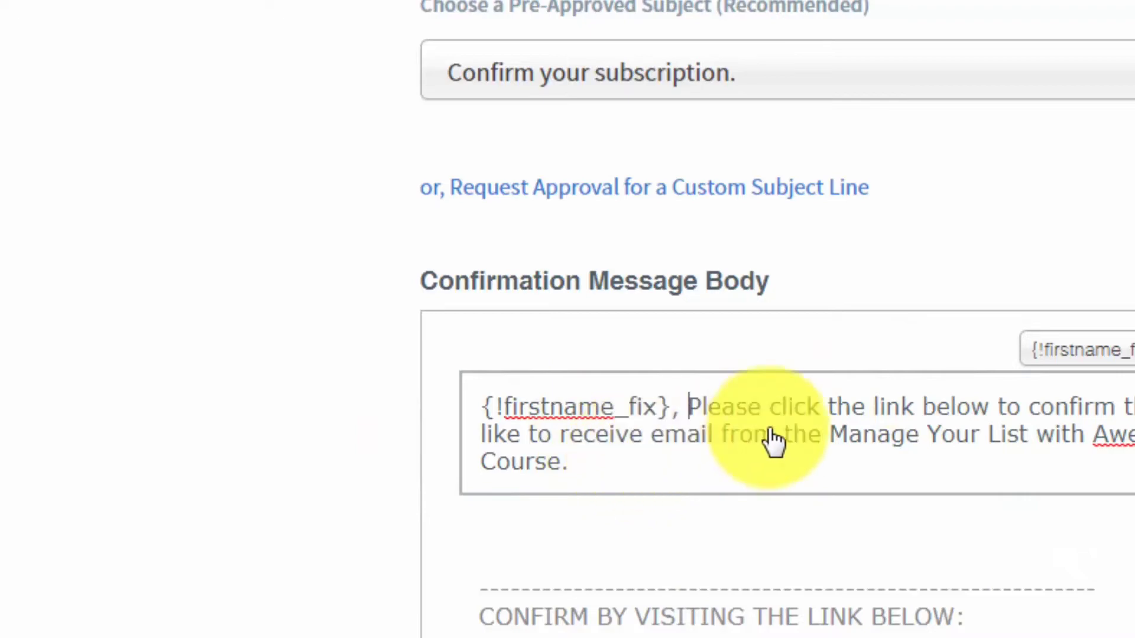
{"action": "key", "text": "BackSpace"}
{"action": "key", "text": "BackSpace"}
{"action": "key", "text": "BackSpace"}
{"action": "key", "text": "BackSpace"}
{"action": "key", "text": "BackSpace"}
{"action": "key", "text": "BackSpace"}
{"action": "key", "text": "BackSpace"}
{"action": "key", "text": "BackSpace"}
{"action": "key", "text": "BackSpace"}
{"action": "key", "text": "BackSpace"}
{"action": "key", "text": "BackSpace"}
{"action": "key", "text": "BackSpace"}
{"action": "key", "text": "BackSpace"}
{"action": "key", "text": "BackSpace"}
{"action": "key", "text": "BackSpace"}
{"action": "key", "text": "BackSpace"}
{"action": "key", "text": "BackSpace"}
{"action": "key", "text": "BackSpace"}
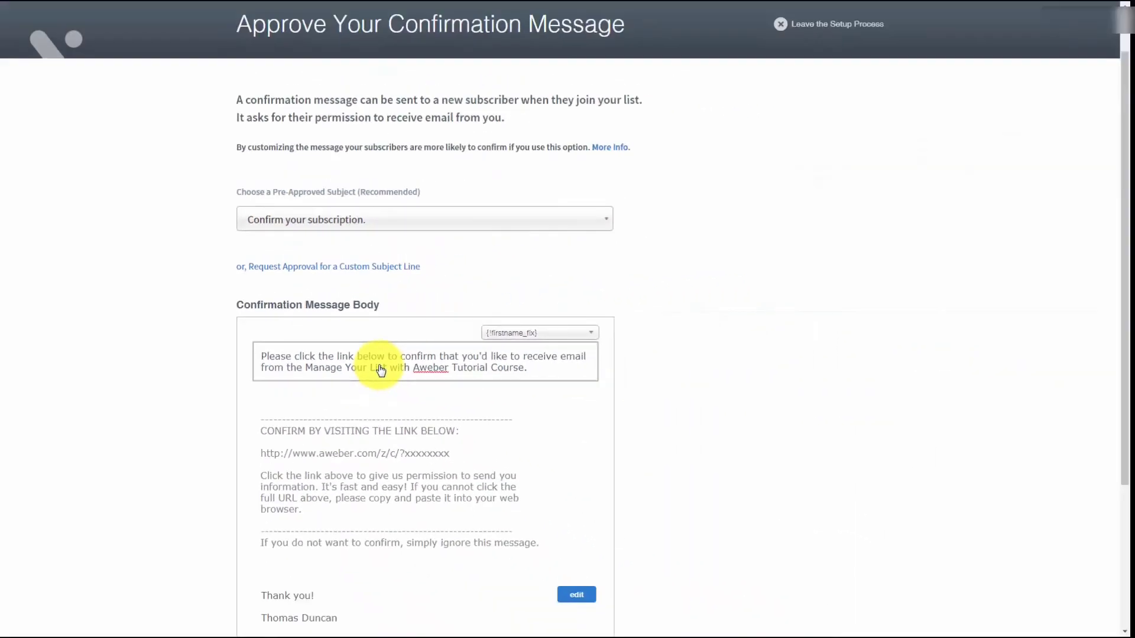
Delete the blank line after 'Thank you!' and add 'CEO TD Enterprises' under the sender's name.
{"action": "left_click", "coordinate": [574, 596]}
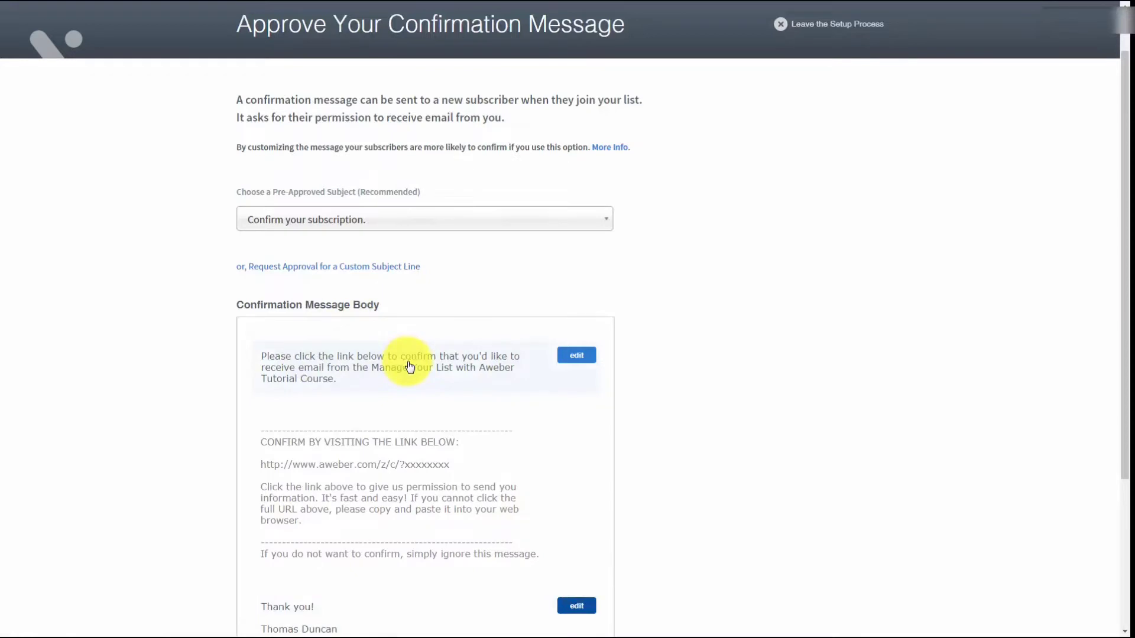
{"action": "scroll", "coordinate": [409, 367], "scroll_direction": "down", "scroll_amount": 3}
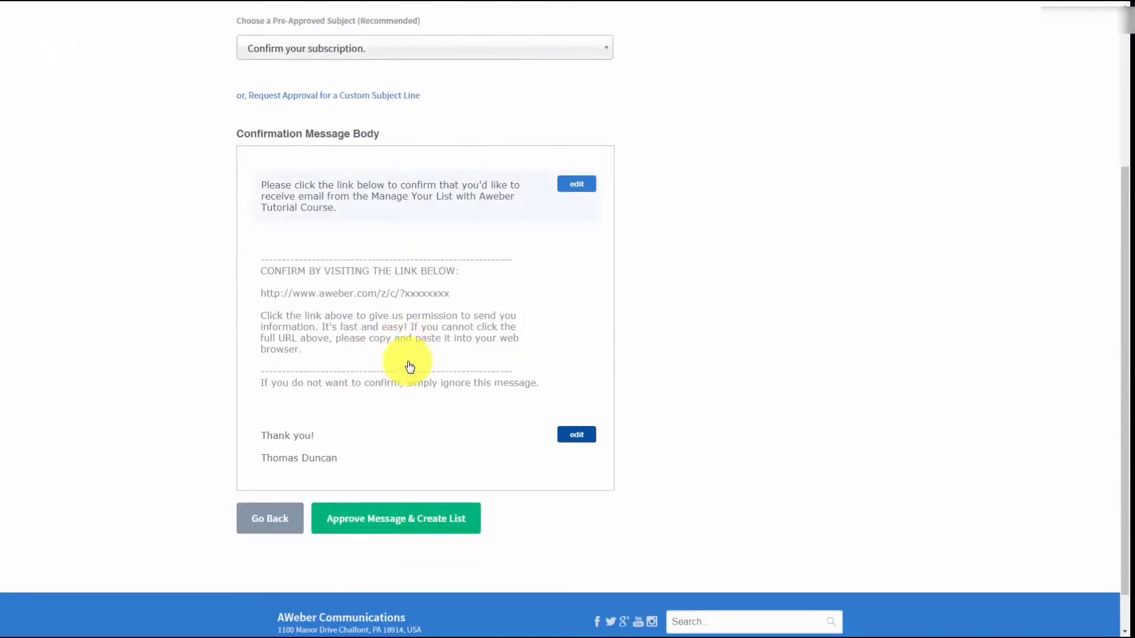
{"action": "left_click", "coordinate": [574, 432]}
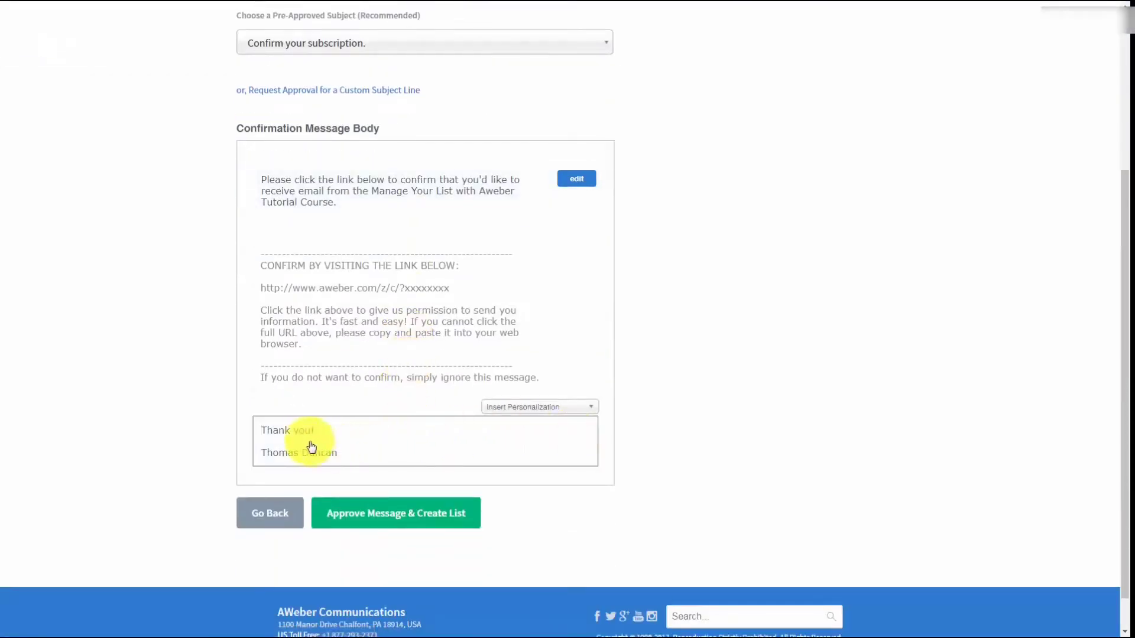
{"action": "left_click", "coordinate": [282, 440]}
{"action": "key", "text": "BackSpace"}
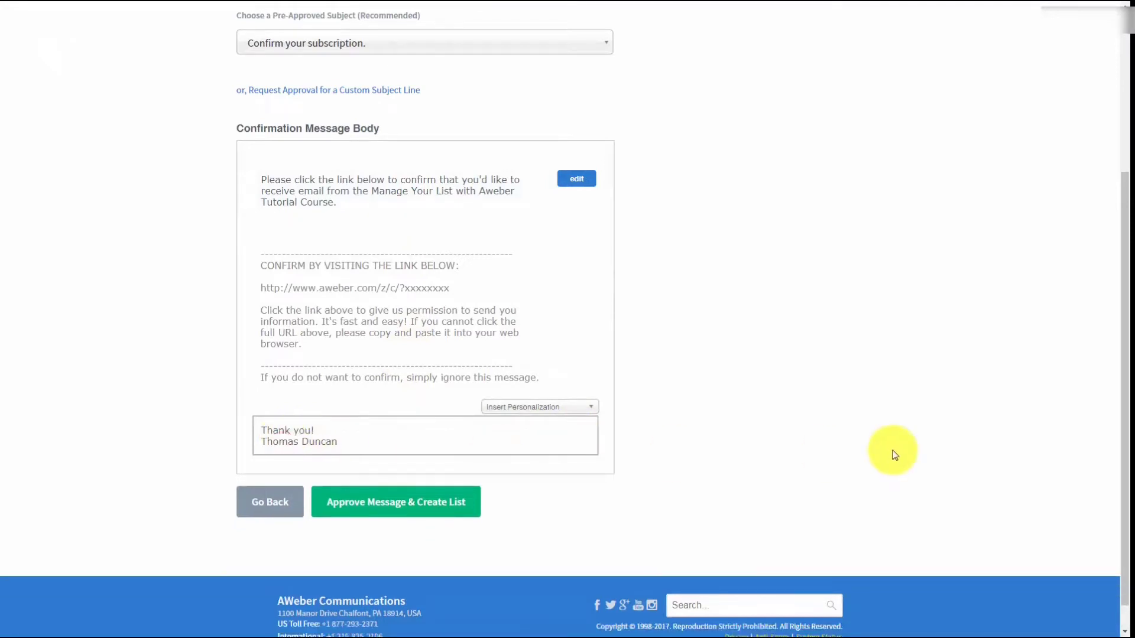
{"action": "left_click", "coordinate": [892, 454]}
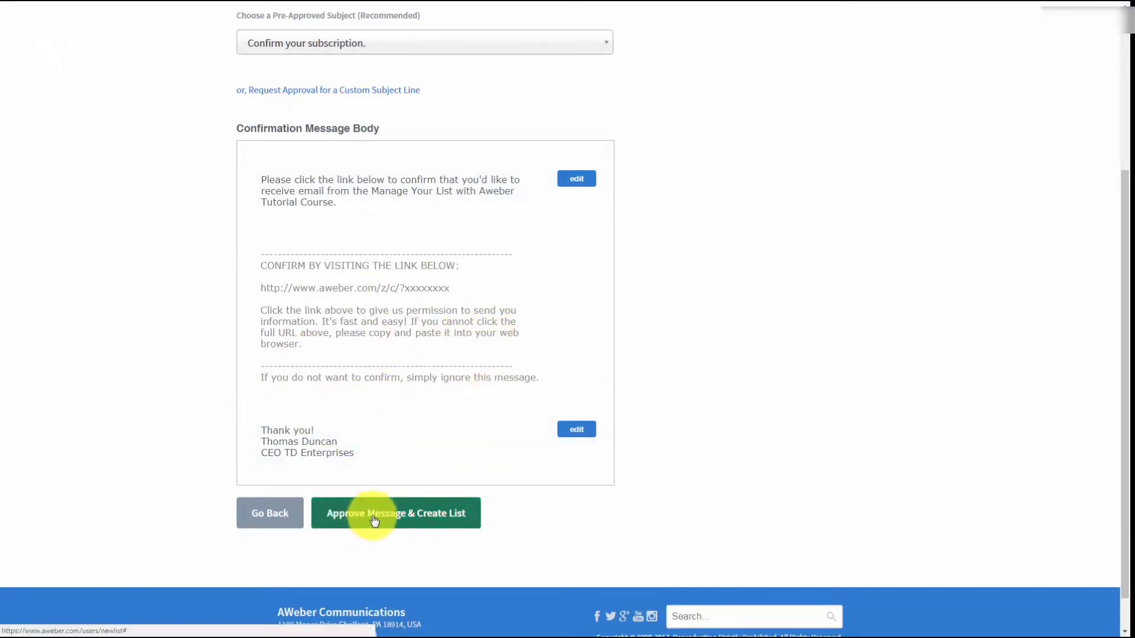
Approve the confirmation message and create the list, landing on Broadcast Messages.
{"action": "scroll", "coordinate": [470, 475], "scroll_direction": "up", "scroll_amount": 2}
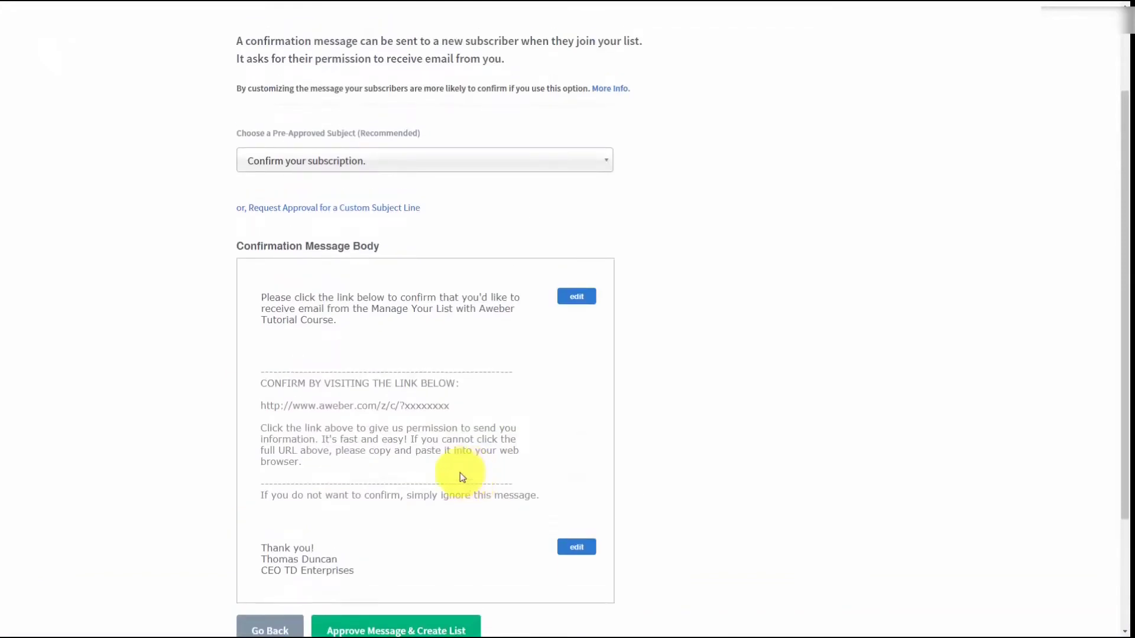
{"action": "scroll", "coordinate": [323, 419], "scroll_direction": "down", "scroll_amount": 1}
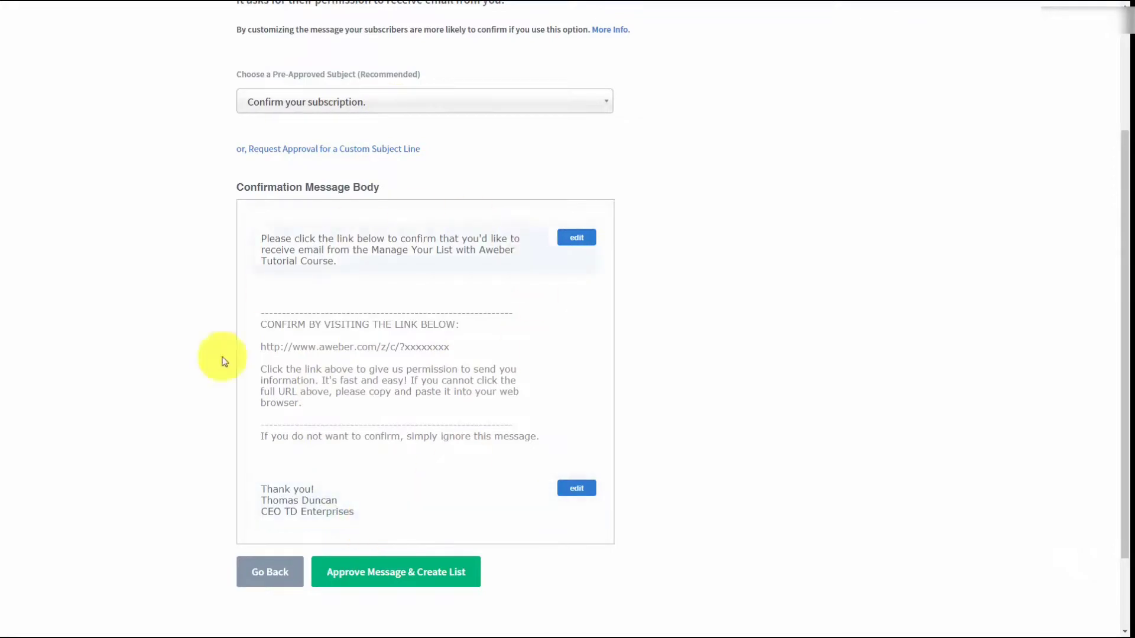
{"action": "left_click", "coordinate": [362, 572]}
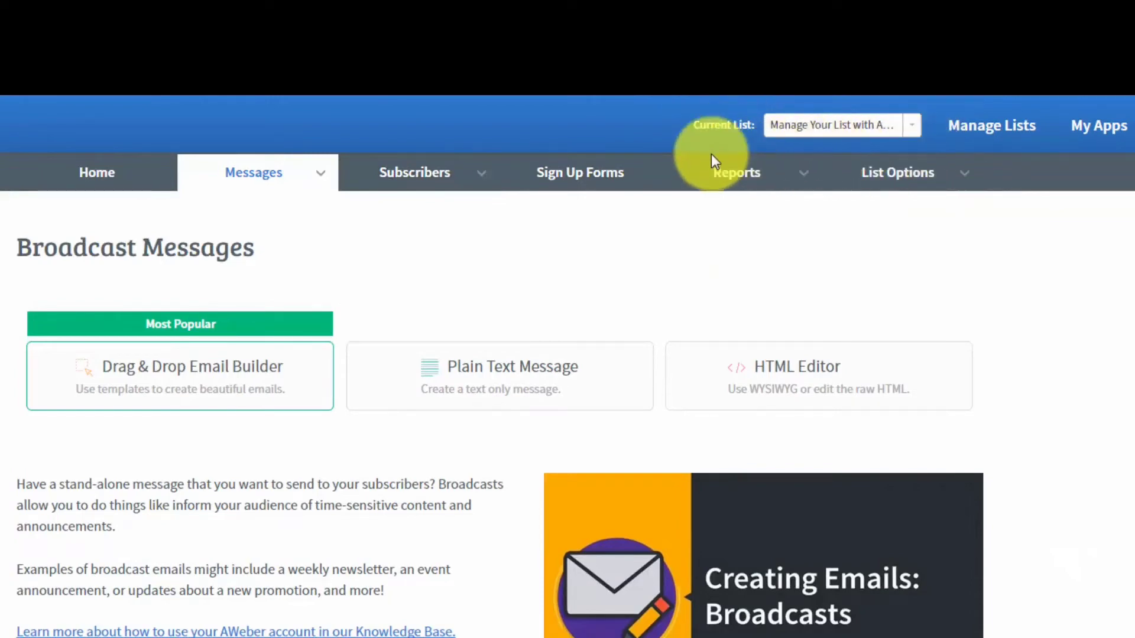
Leave AWeber's 'Manage Your List with Aweber' list for the GetResponse dashboard.
{"action": "mouse_move", "coordinate": [904, 161]}
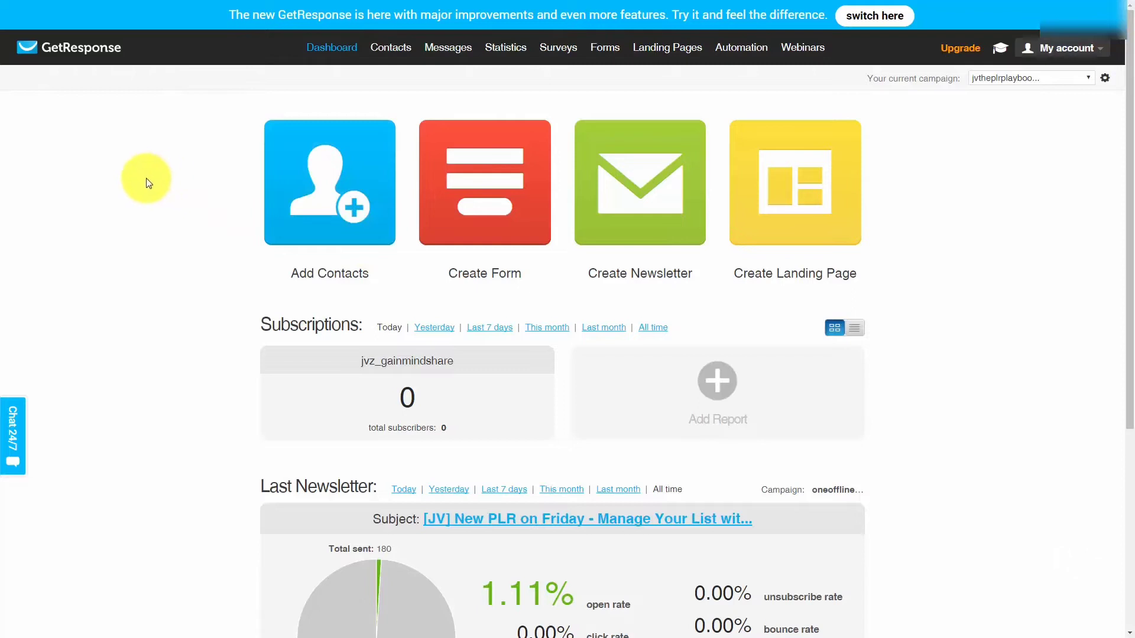
Search all jvtheplrplaybook campaign contacts, returning 99 subscribers with 5 inactive.
{"action": "mouse_move", "coordinate": [384, 52]}
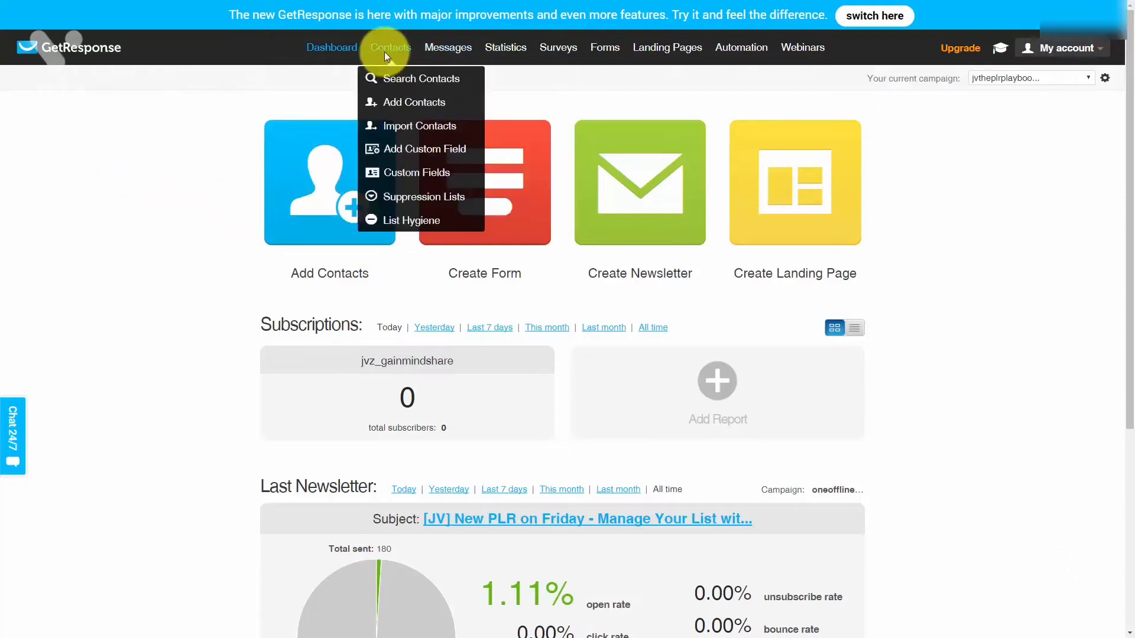
{"action": "left_click", "coordinate": [399, 80]}
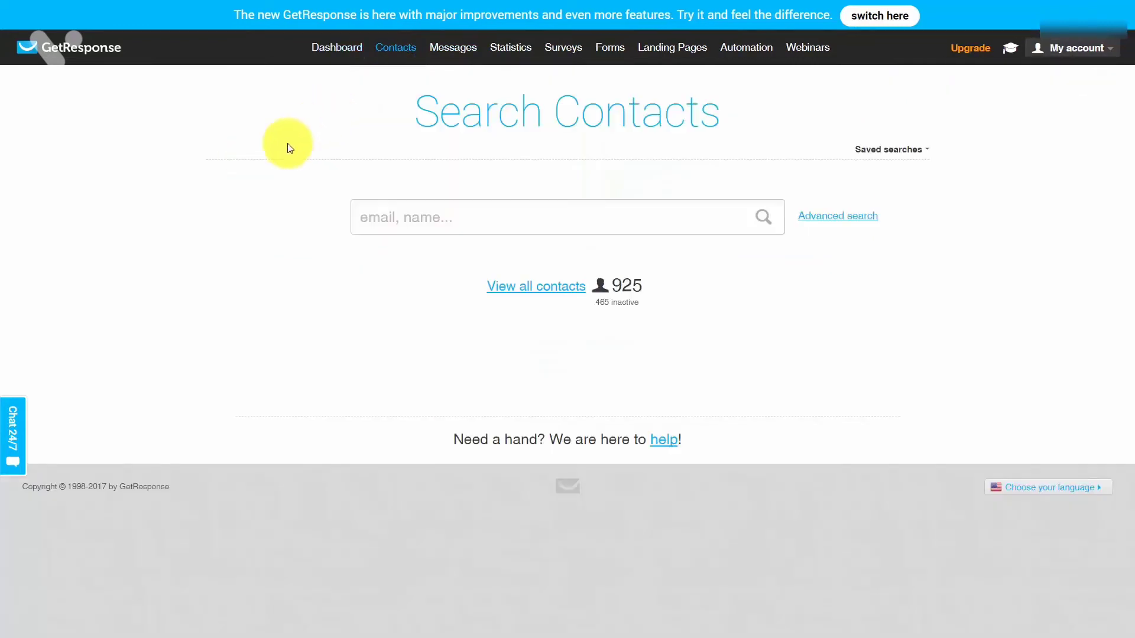
{"action": "left_click", "coordinate": [515, 288]}
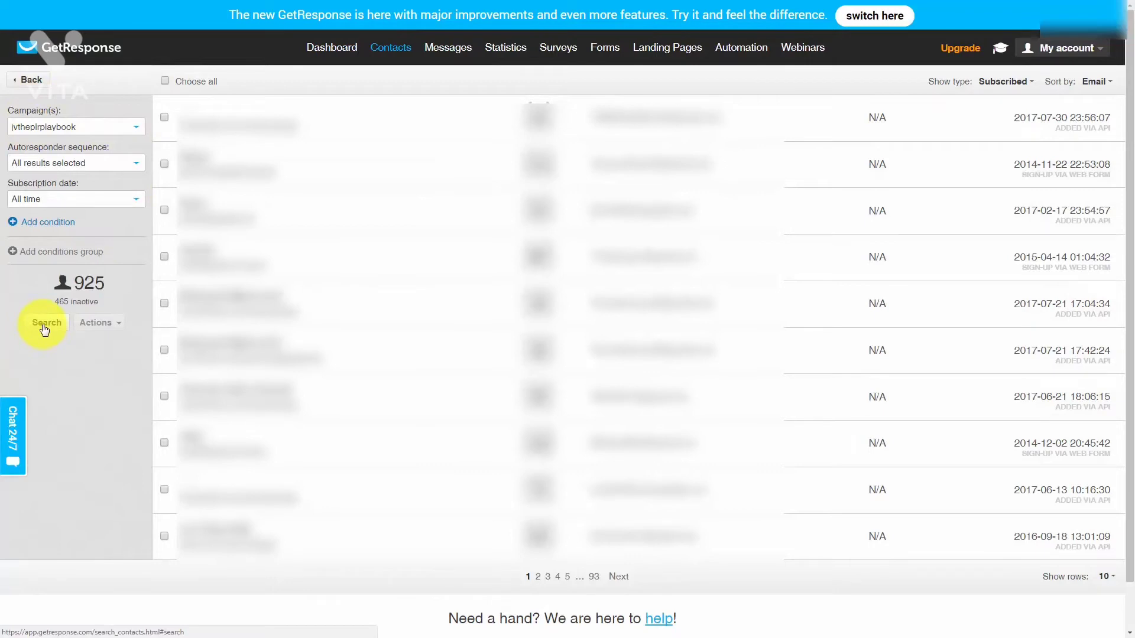
{"action": "left_click", "coordinate": [44, 326]}
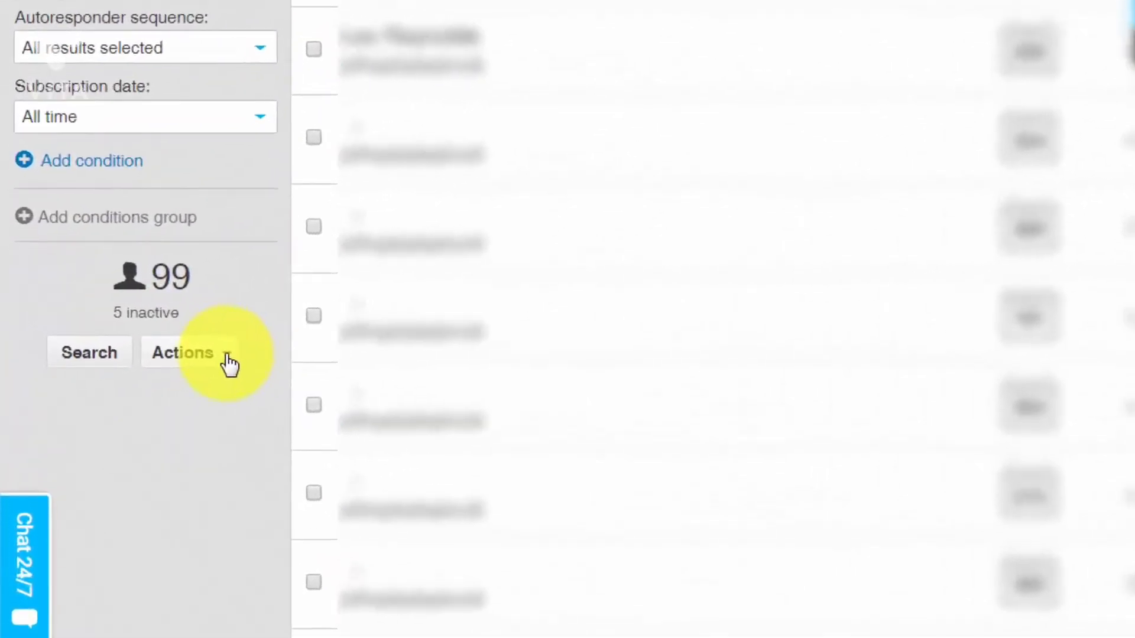
Export the found contacts as listfromgetresponse.csv, then return to AWeber's Broadcast Messages page.
{"action": "left_click", "coordinate": [227, 357]}
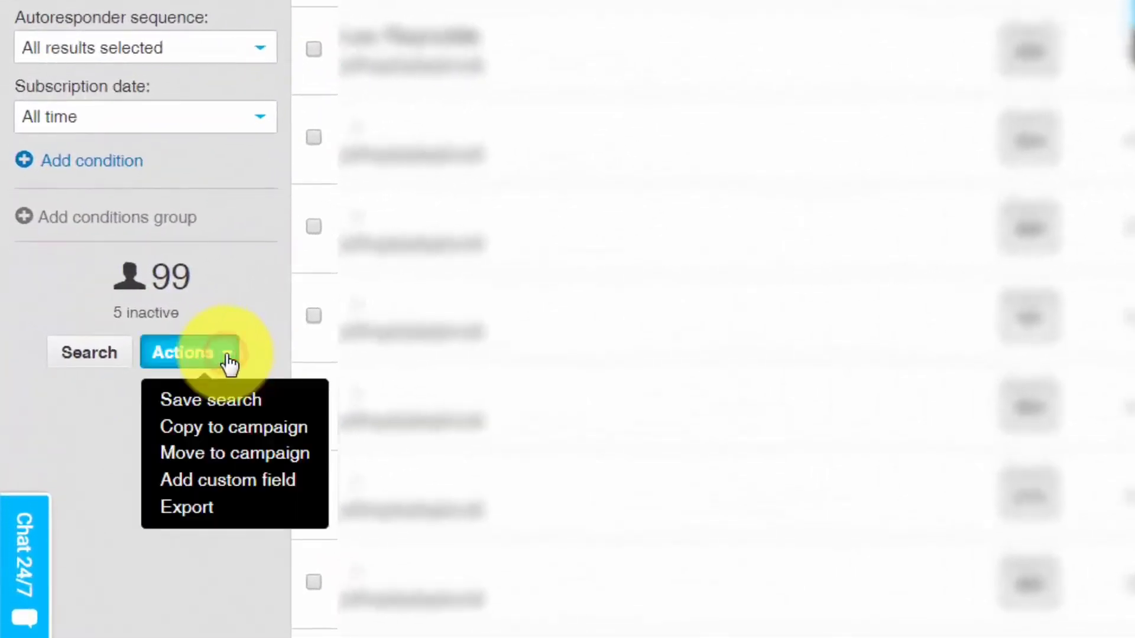
{"action": "left_click", "coordinate": [179, 512]}
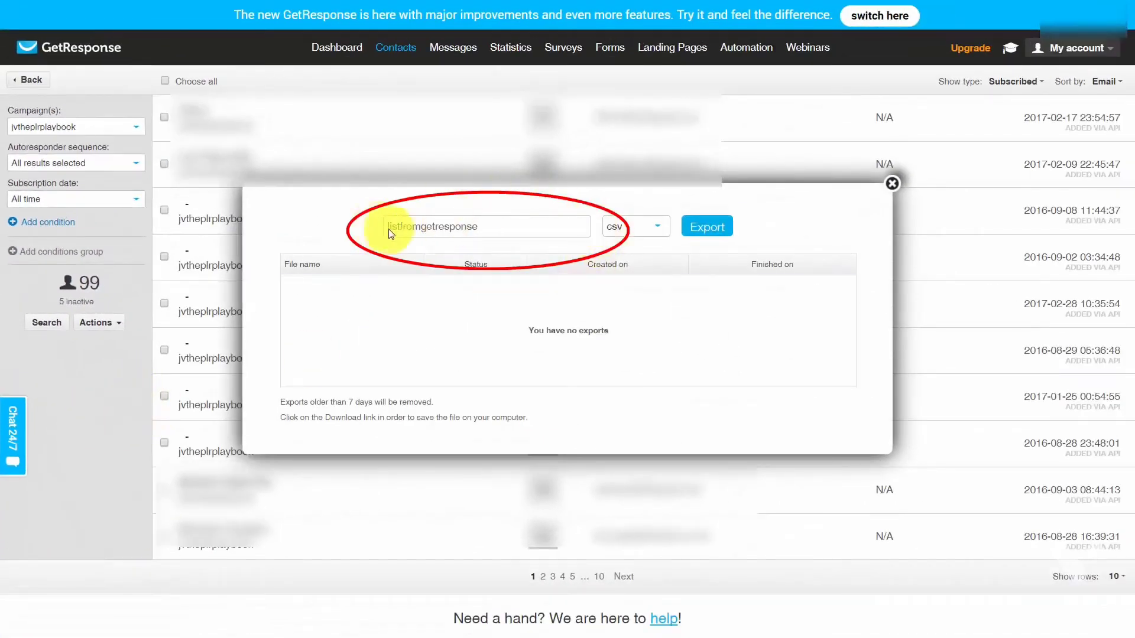
{"action": "left_click", "coordinate": [474, 229]}
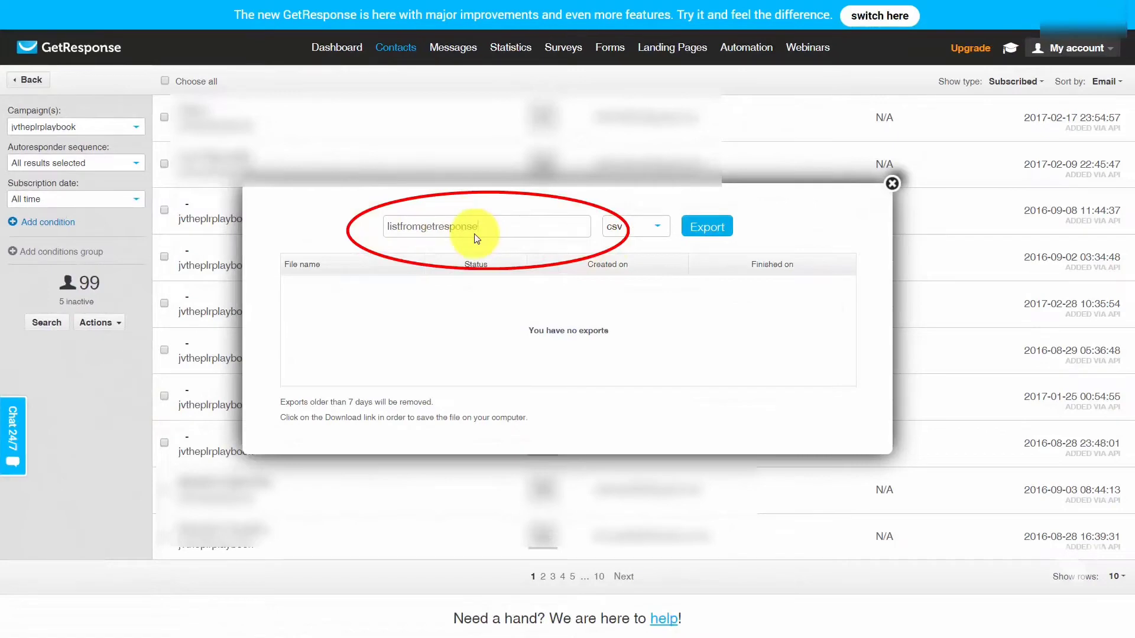
{"action": "left_click", "coordinate": [698, 233]}
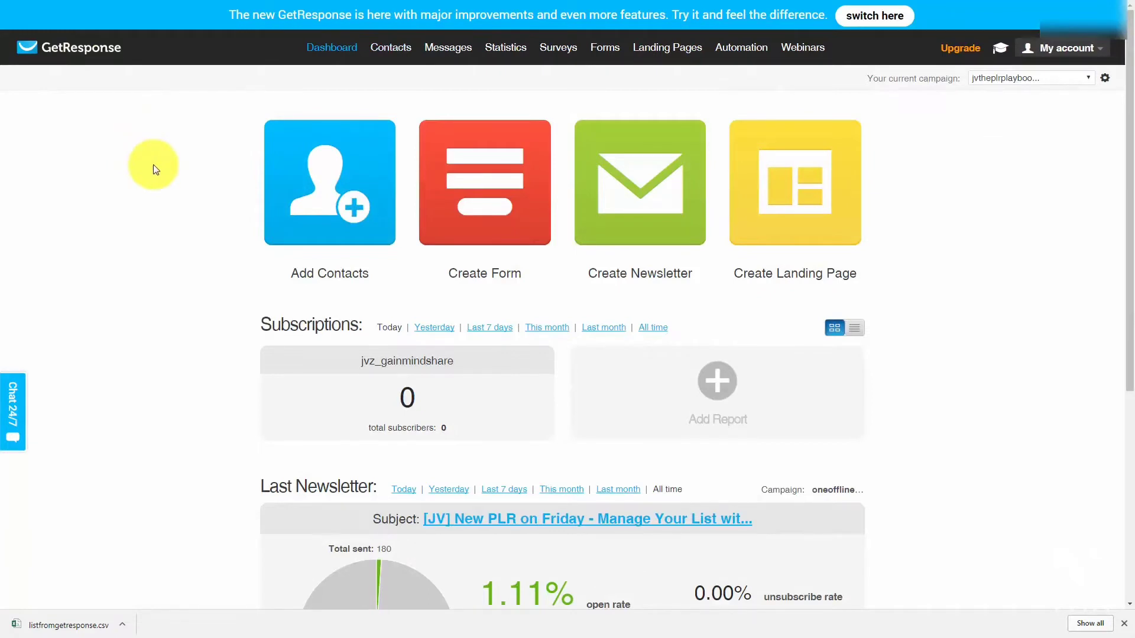
{"action": "key", "text": "ctrl+Tab"}
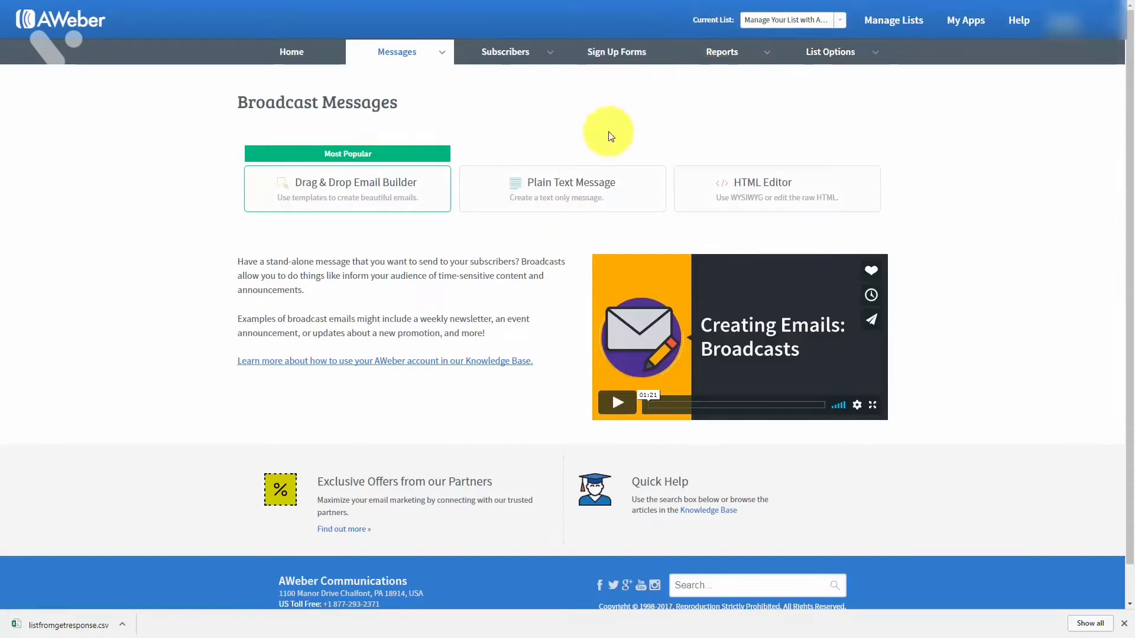
Open AWeber's Add Subscribers page from the Subscribers menu.
{"action": "mouse_move", "coordinate": [551, 61]}
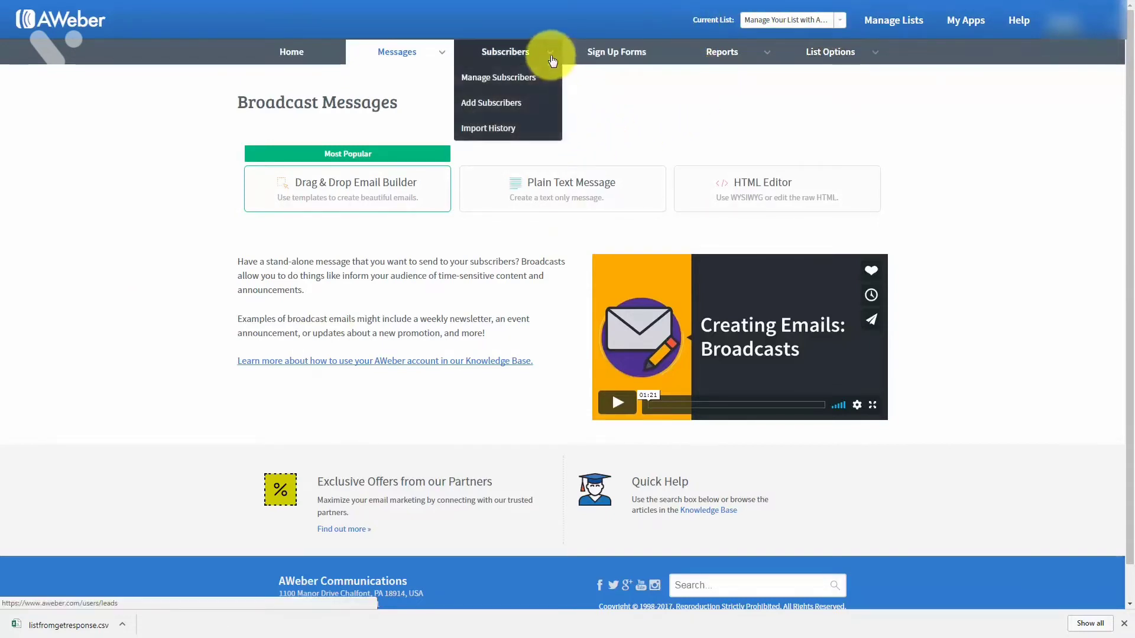
{"action": "left_click", "coordinate": [490, 108]}
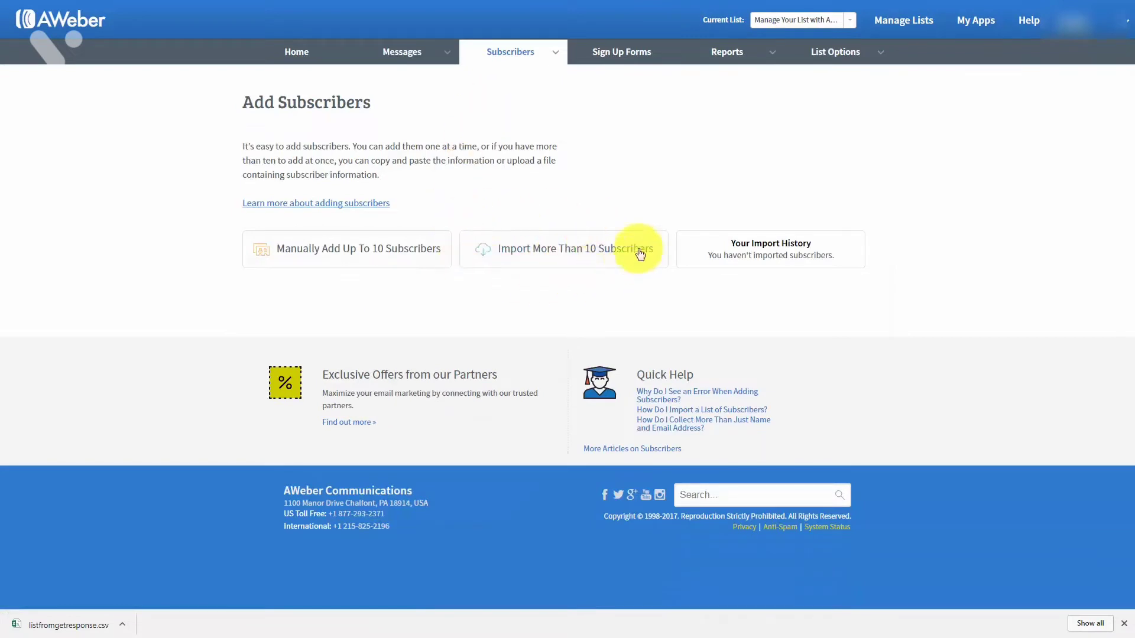
Start importing more than 10 subscribers and accept the CSV's name and email column mapping.
{"action": "left_click", "coordinate": [529, 252]}
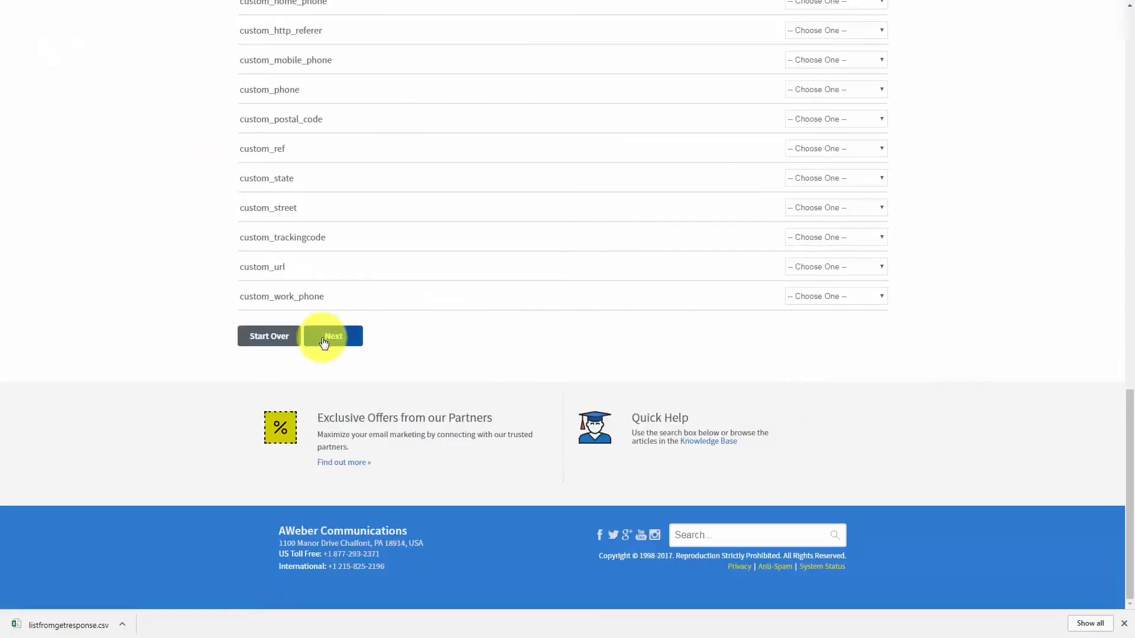
{"action": "left_click", "coordinate": [324, 342]}
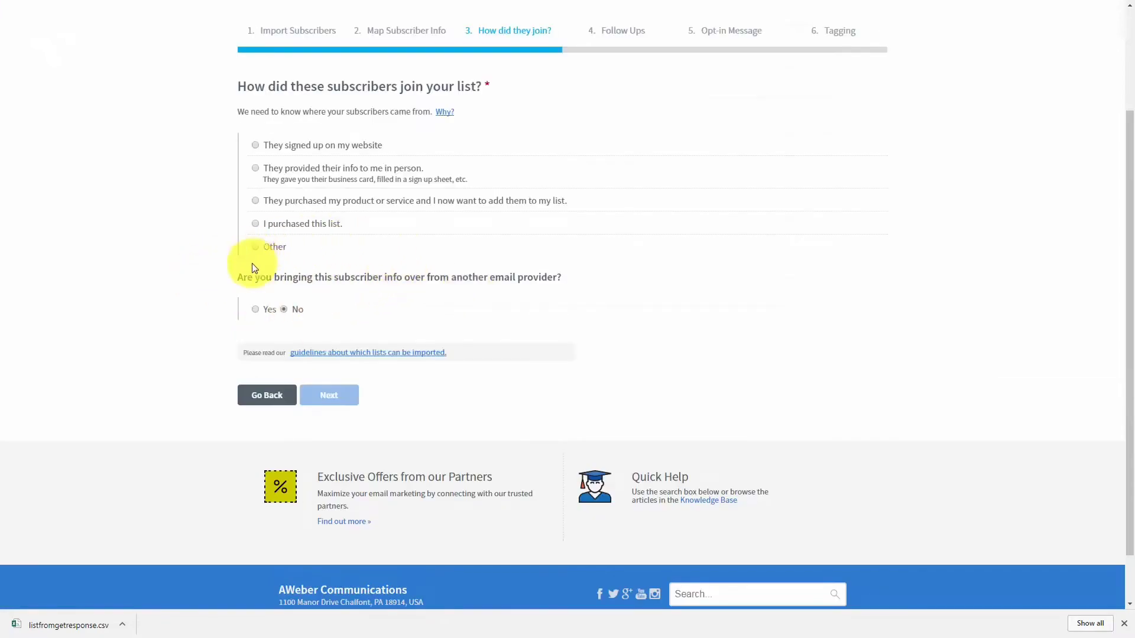
Mark the imported subscribers as coming from GetResponse and signed up on a website.
{"action": "left_click", "coordinate": [255, 310]}
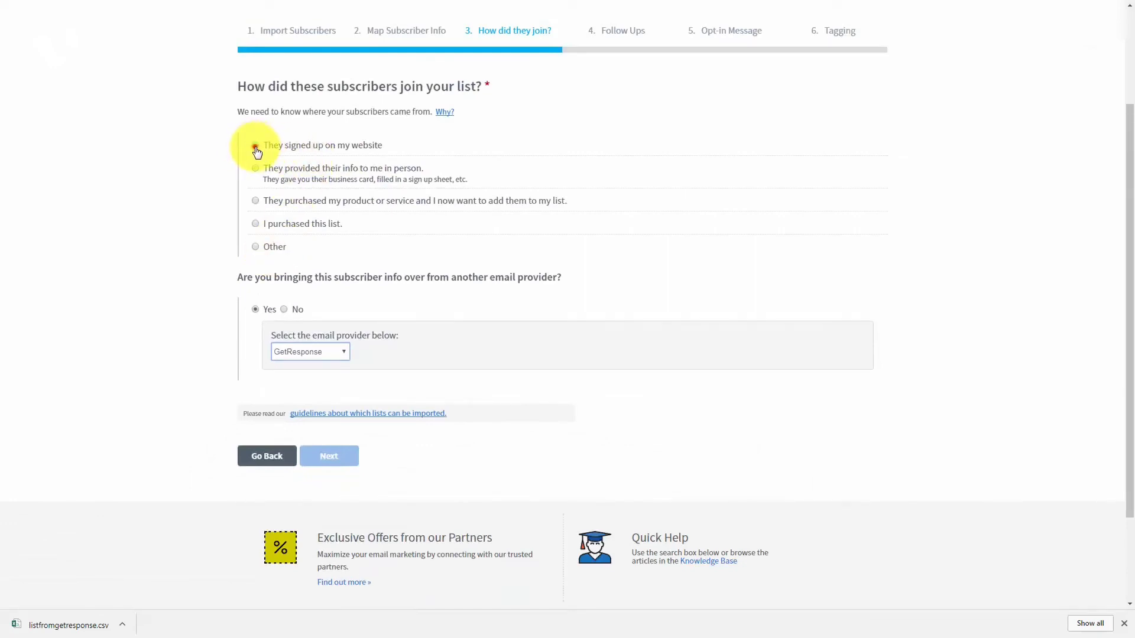
{"action": "left_click", "coordinate": [256, 147]}
{"action": "left_click", "coordinate": [255, 246]}
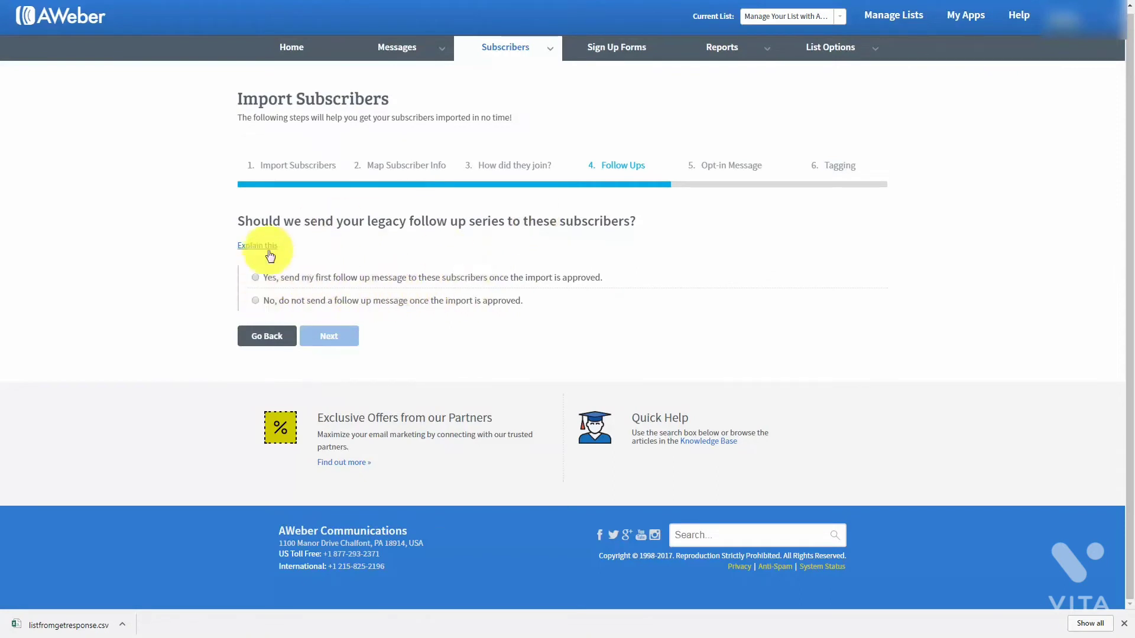
Finish the import with no follow-ups, no re-confirmation, and the tag 'affiliate'.
{"action": "left_click", "coordinate": [255, 301]}
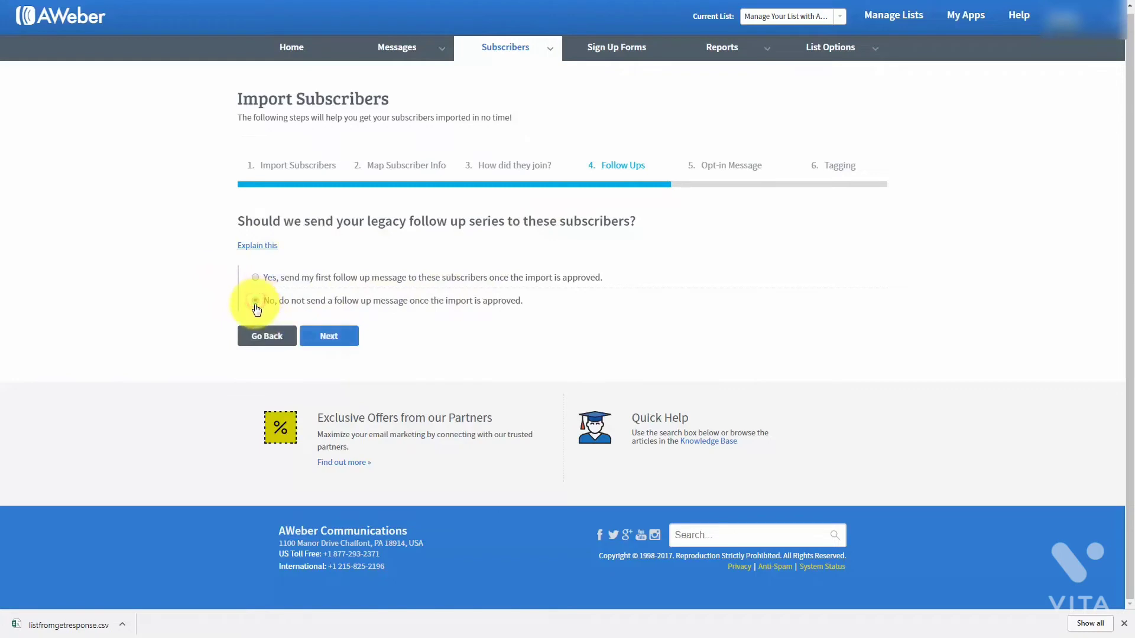
{"action": "left_click", "coordinate": [347, 341]}
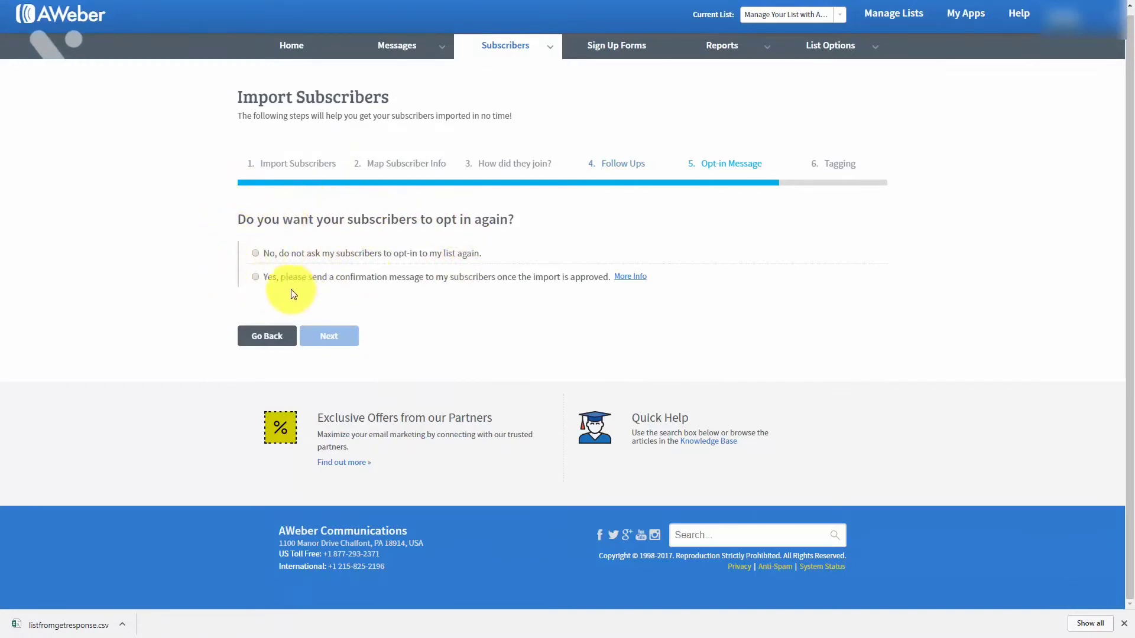
{"action": "left_click", "coordinate": [256, 253]}
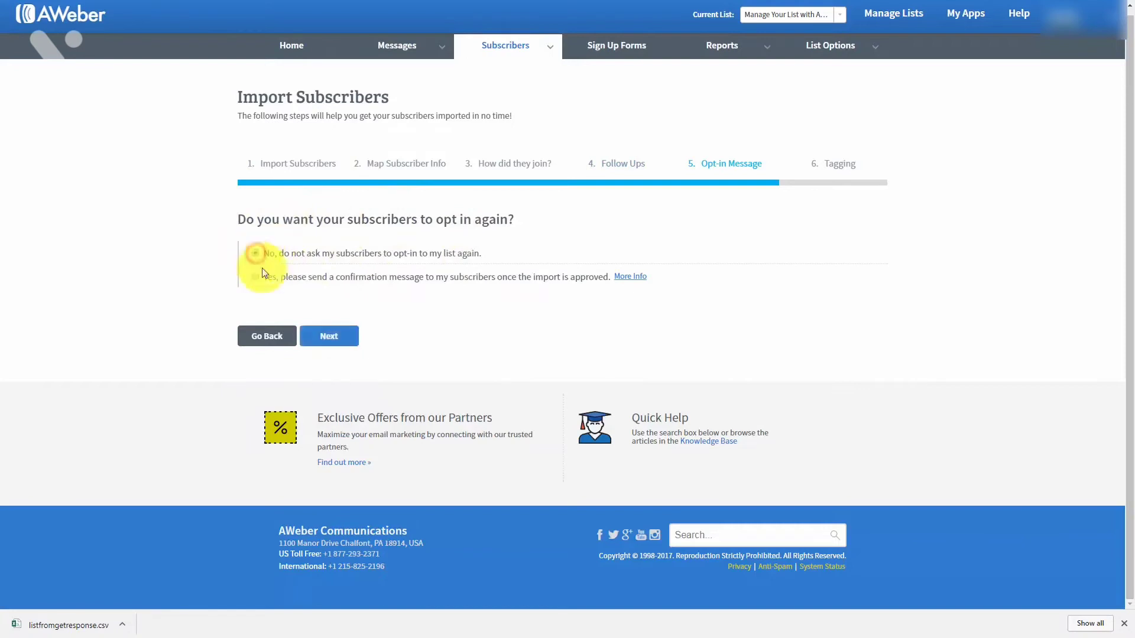
{"action": "left_click", "coordinate": [328, 340]}
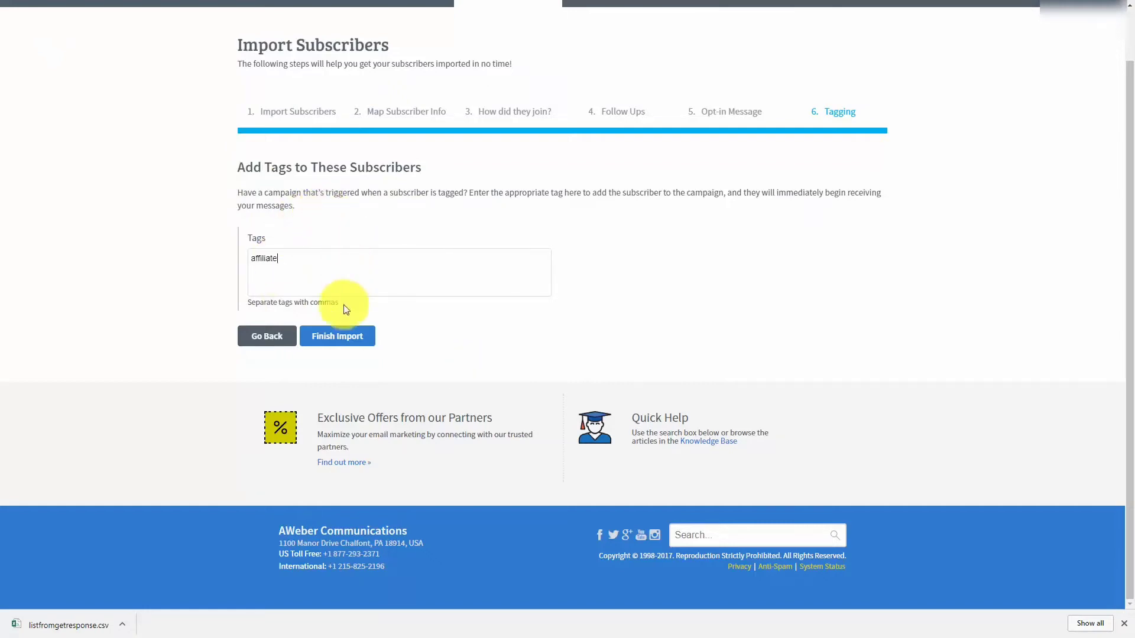
{"action": "left_click", "coordinate": [335, 338]}
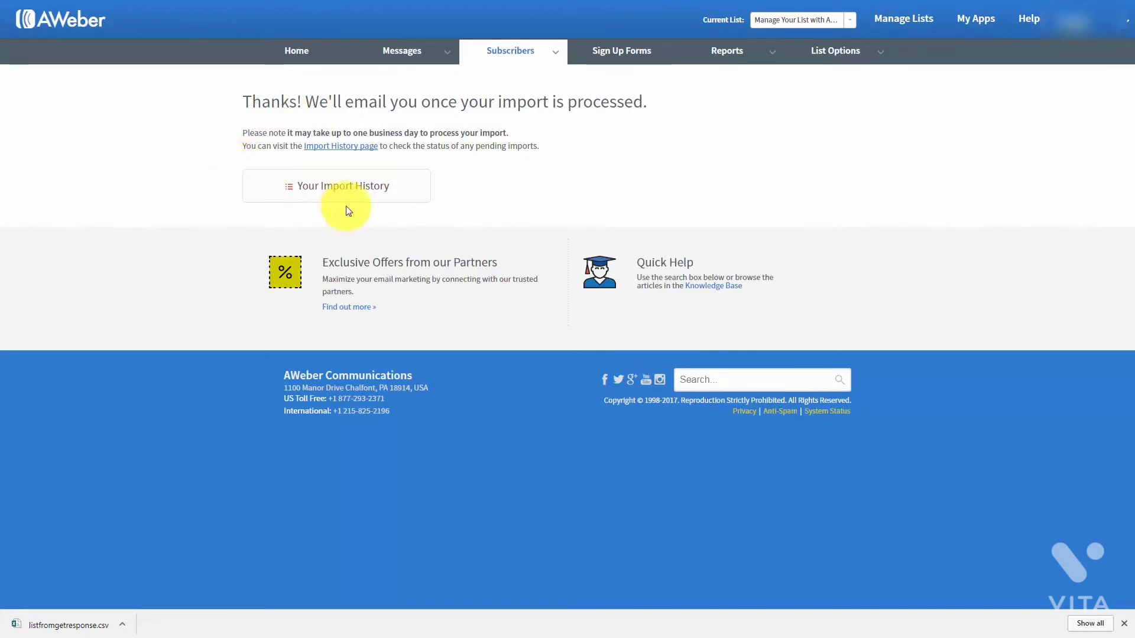
Review today's import breakdown in the import history, showing 97 of 99 subscribers added.
{"action": "left_click", "coordinate": [341, 148]}
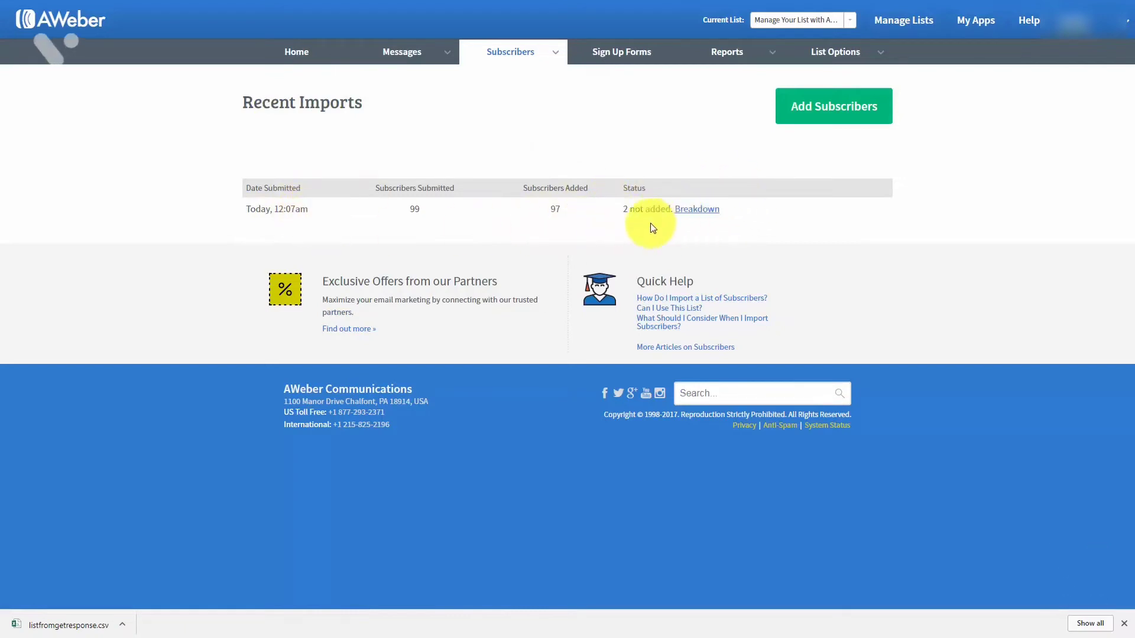
{"action": "left_click", "coordinate": [692, 218]}
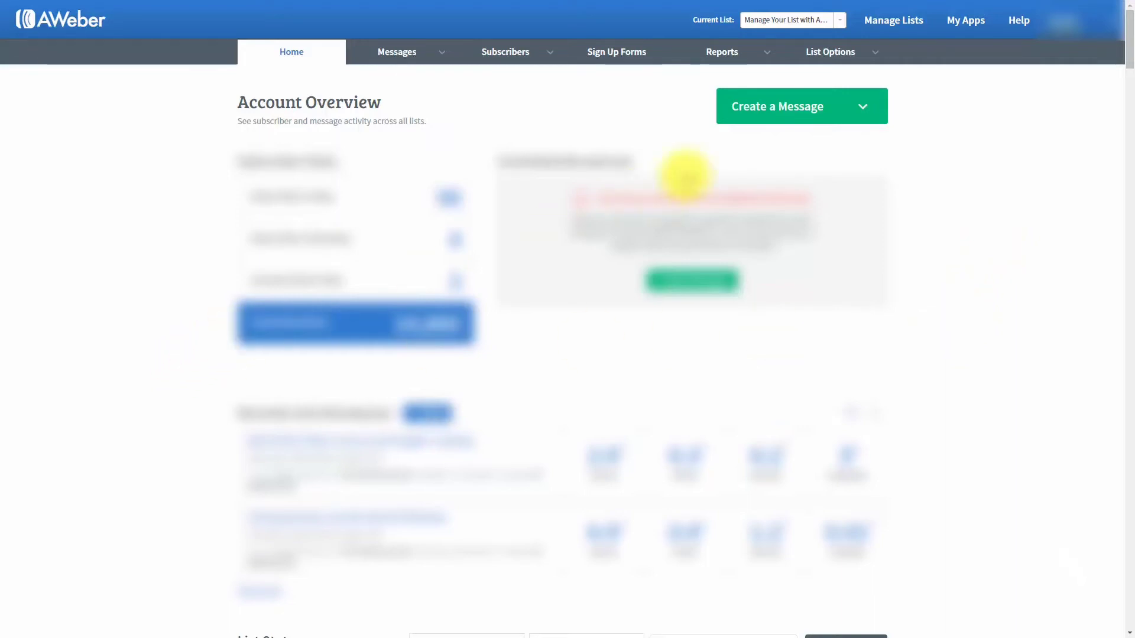
Open List Settings and highlight the unique list ID on the Basic Information page.
{"action": "mouse_move", "coordinate": [847, 62]}
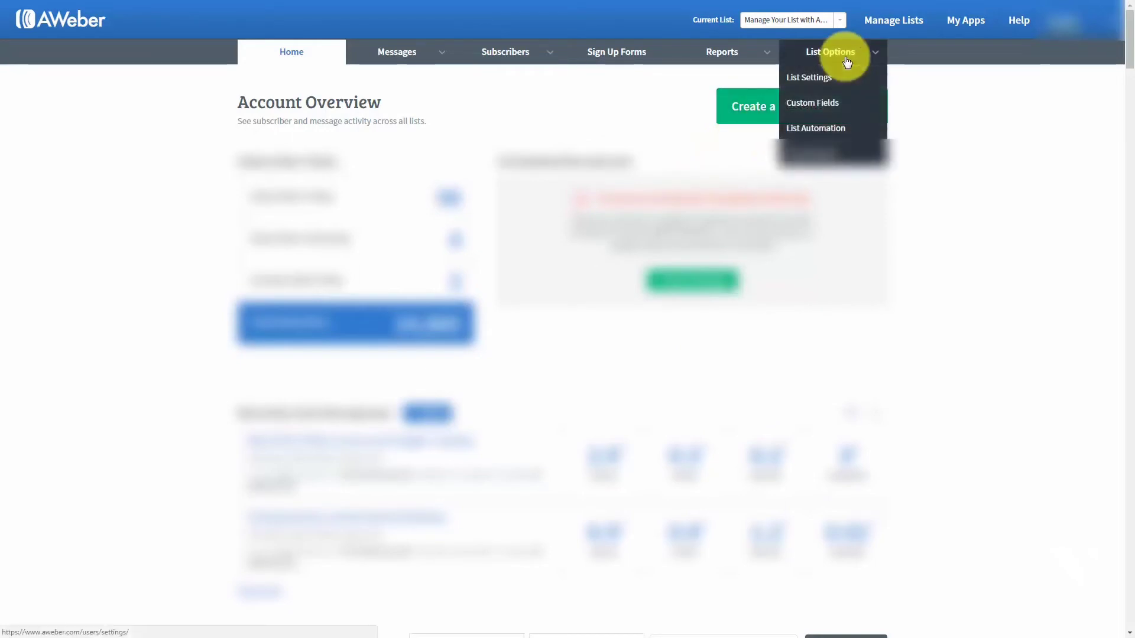
{"action": "left_click", "coordinate": [809, 78]}
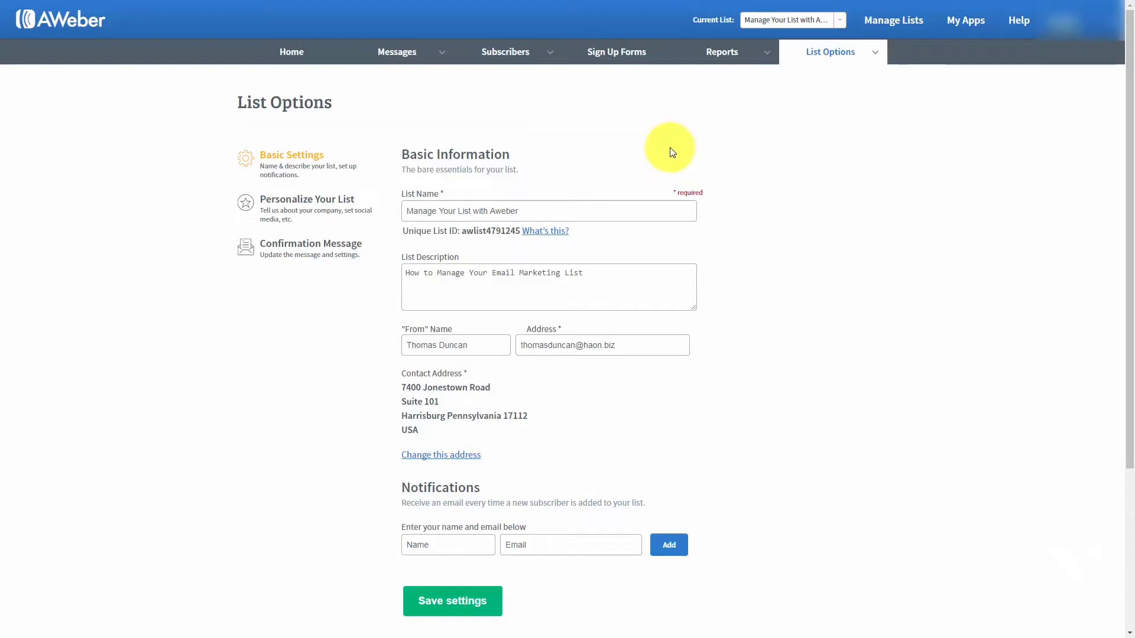
{"action": "mouse_move", "coordinate": [553, 210]}
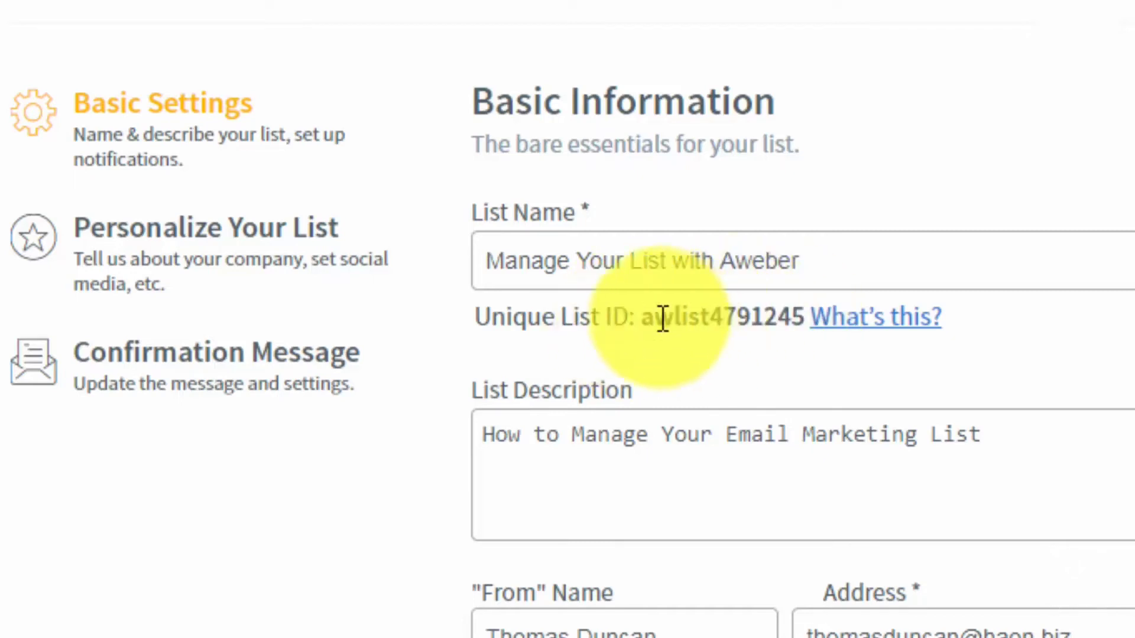
{"action": "left_click_drag", "start_coordinate": [642, 319], "coordinate": [805, 320]}
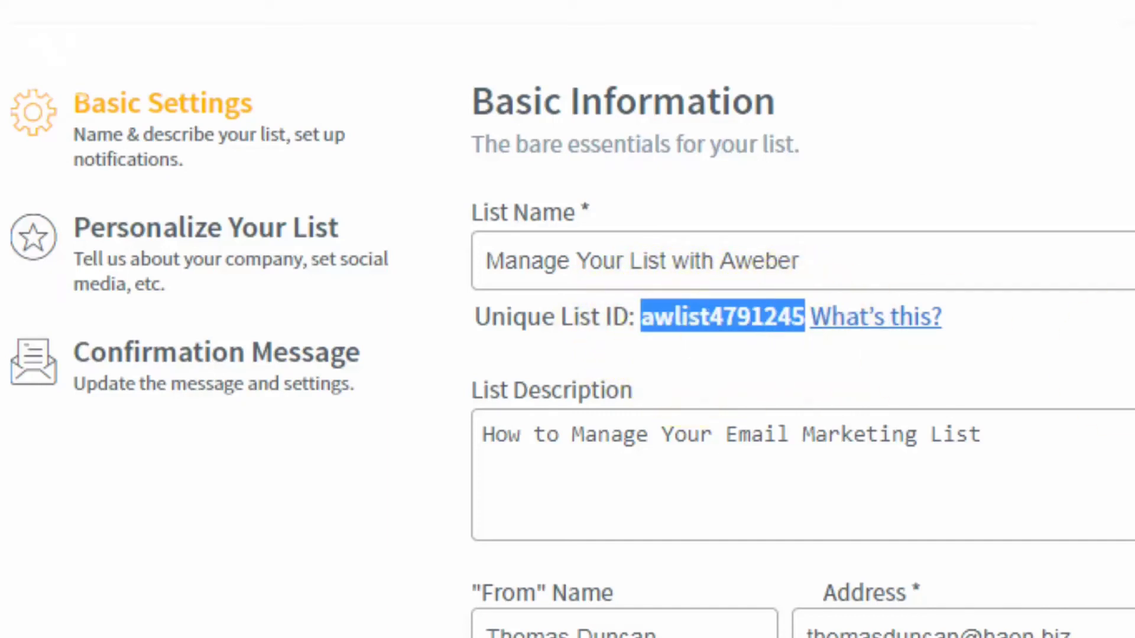
{"action": "left_click", "coordinate": [646, 315]}
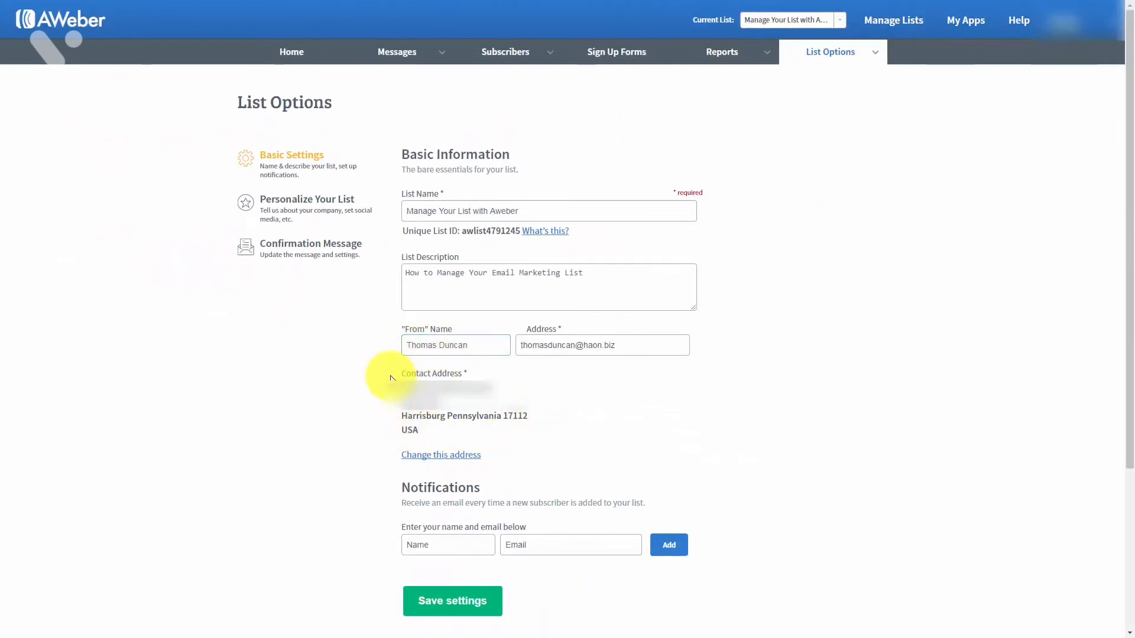
Bring up the Add a Subscriber form with empty name and email fields.
{"action": "mouse_move", "coordinate": [417, 382]}
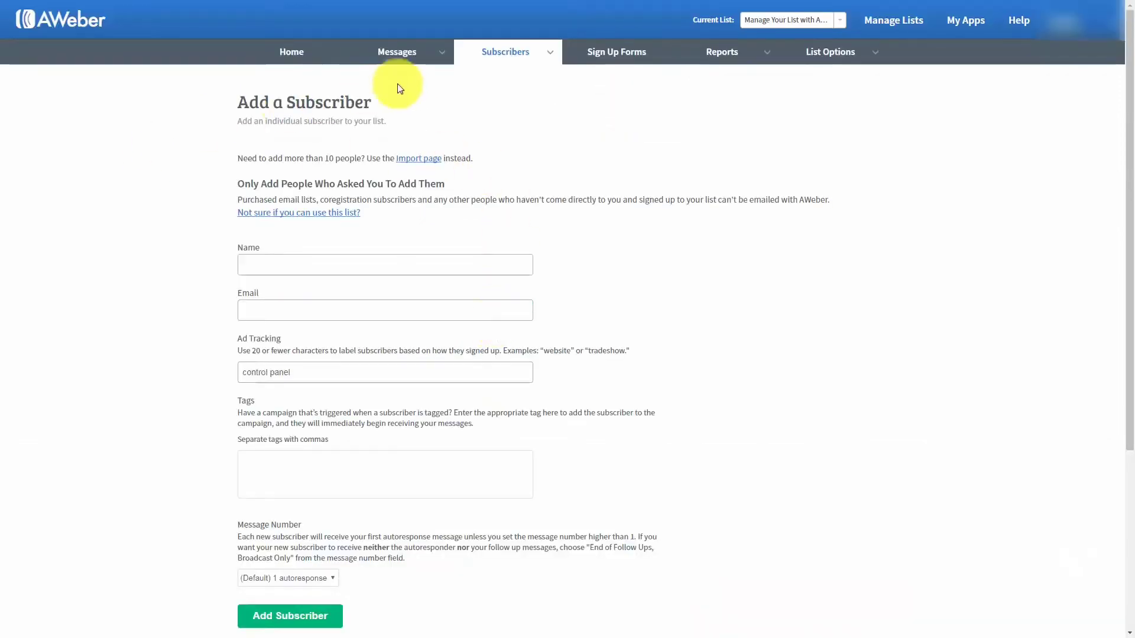
Enter the new subscriber's name and Gmail address on Add a Subscriber and submit them to the list.
{"action": "mouse_move", "coordinate": [537, 55]}
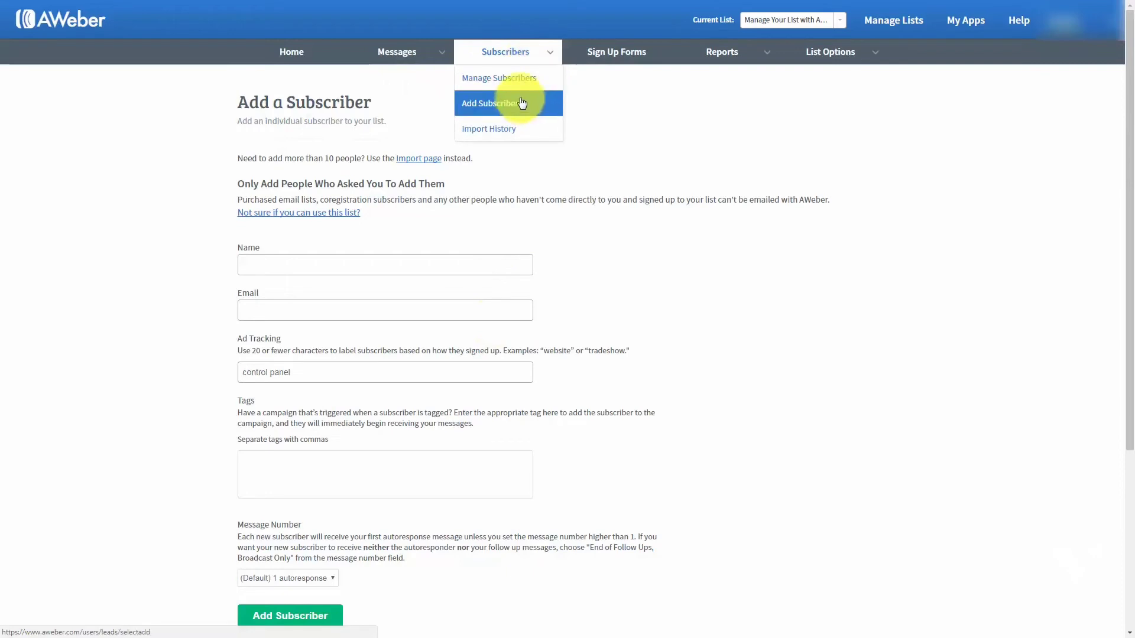
{"action": "left_click", "coordinate": [307, 264]}
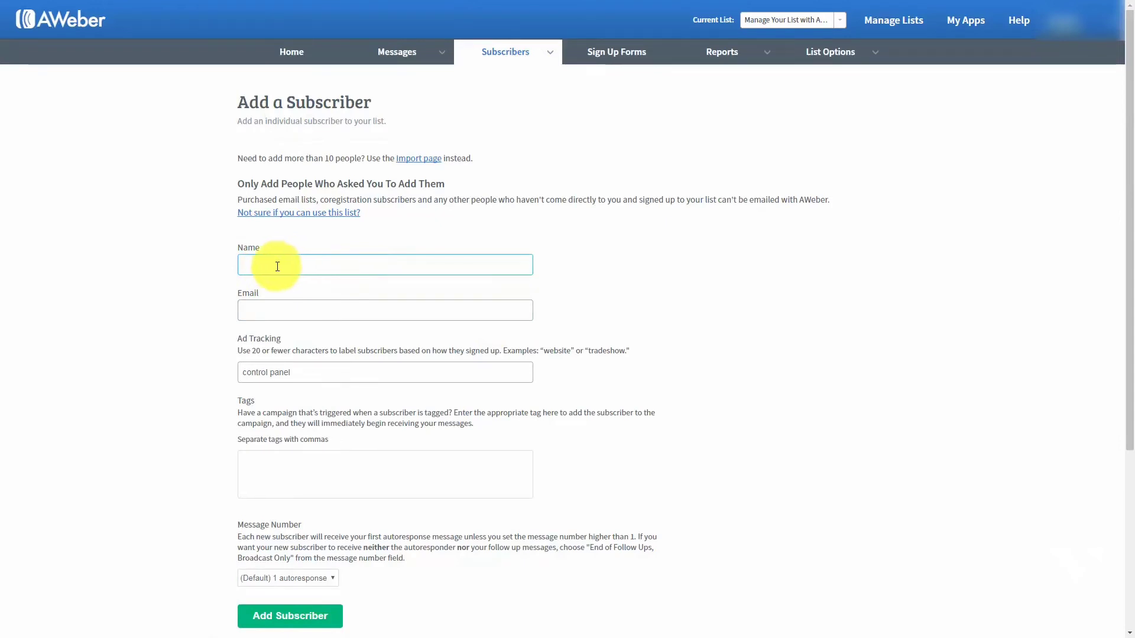
{"action": "left_click", "coordinate": [161, 175]}
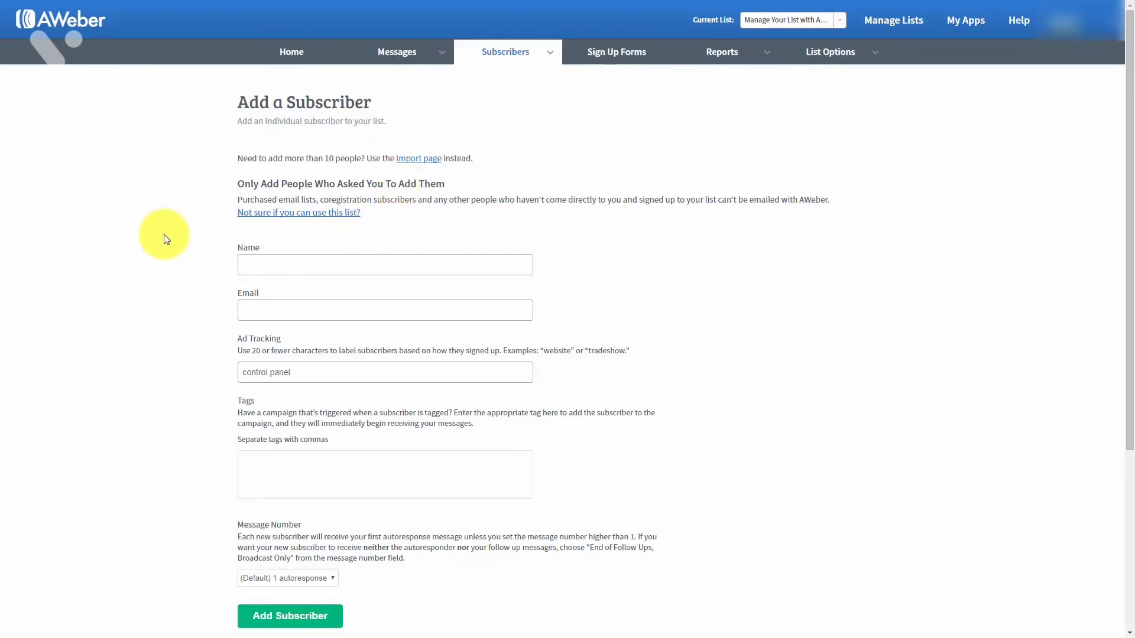
{"action": "left_click", "coordinate": [270, 263]}
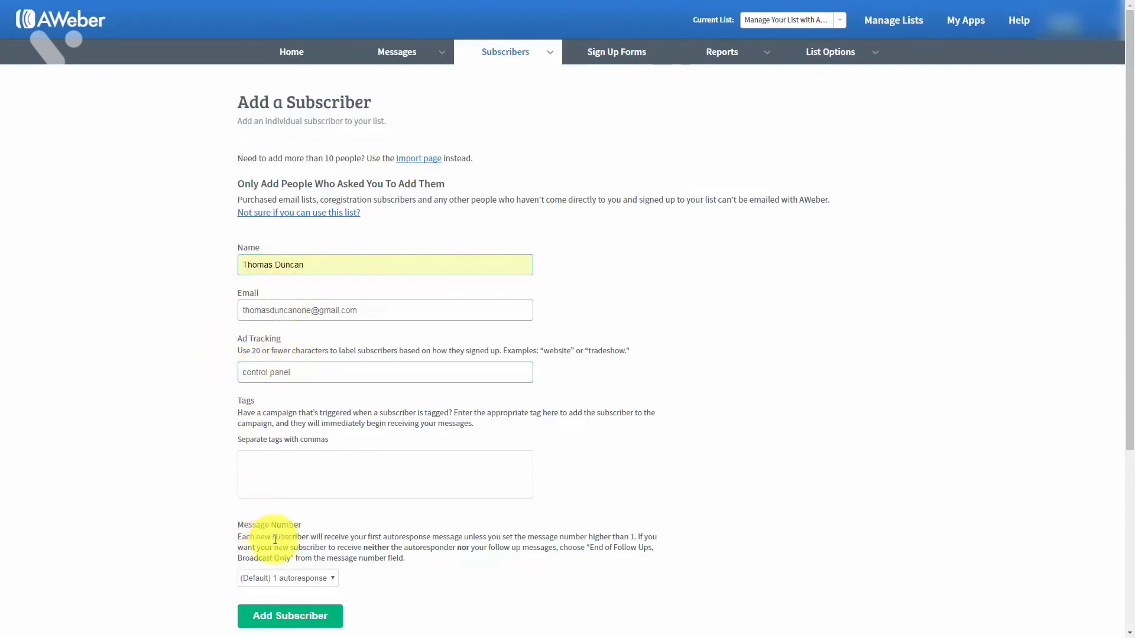
{"action": "left_click", "coordinate": [284, 618]}
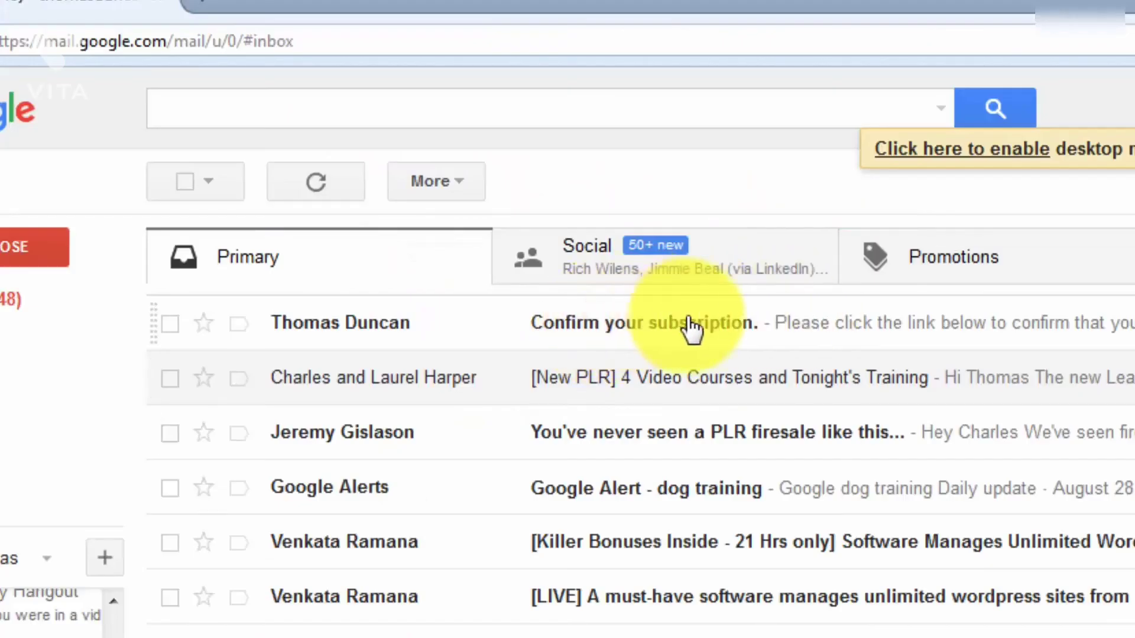
Open the 'Confirm your subscription' email in Gmail and follow its aweber.com confirmation link.
{"action": "left_click", "coordinate": [774, 323]}
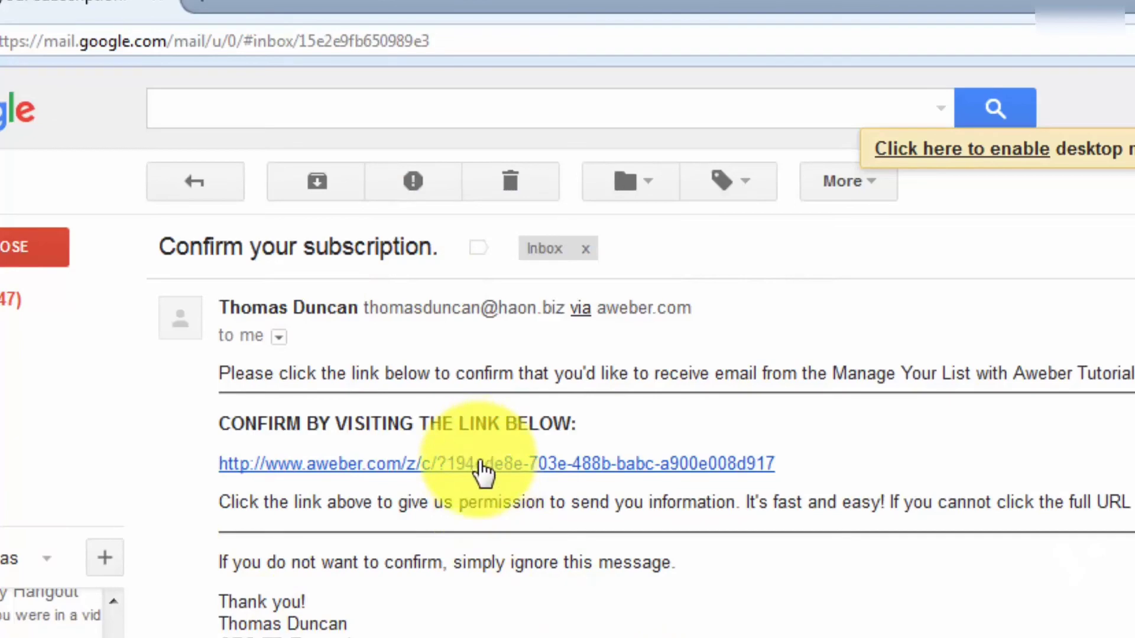
{"action": "left_click", "coordinate": [482, 464]}
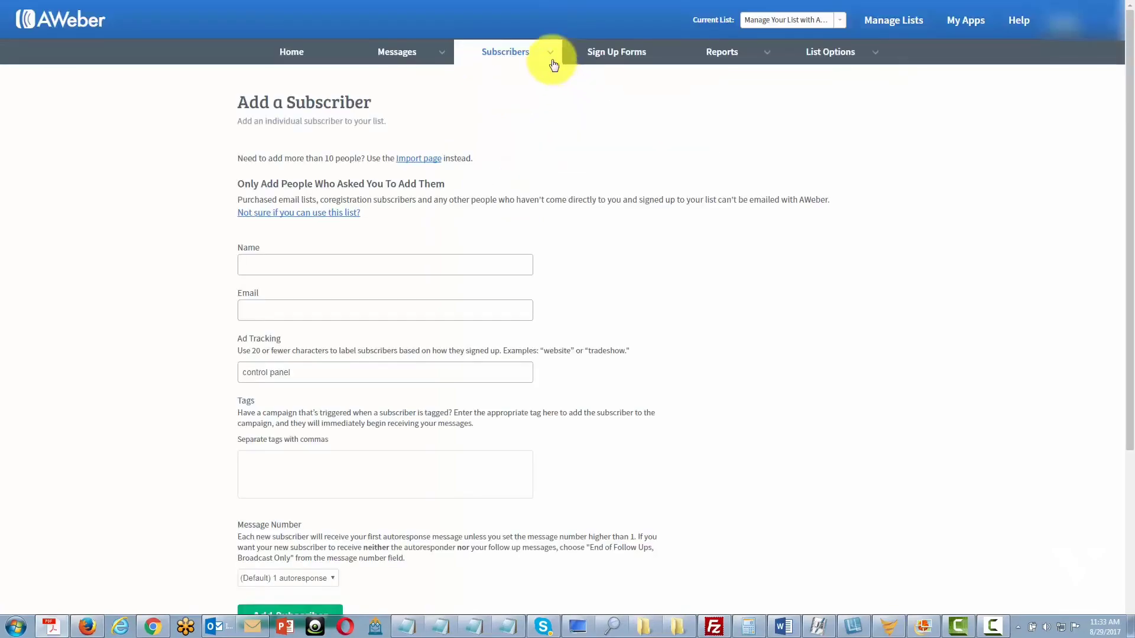
Go to Manage Subscribers from the Subscribers menu.
{"action": "mouse_move", "coordinate": [545, 54]}
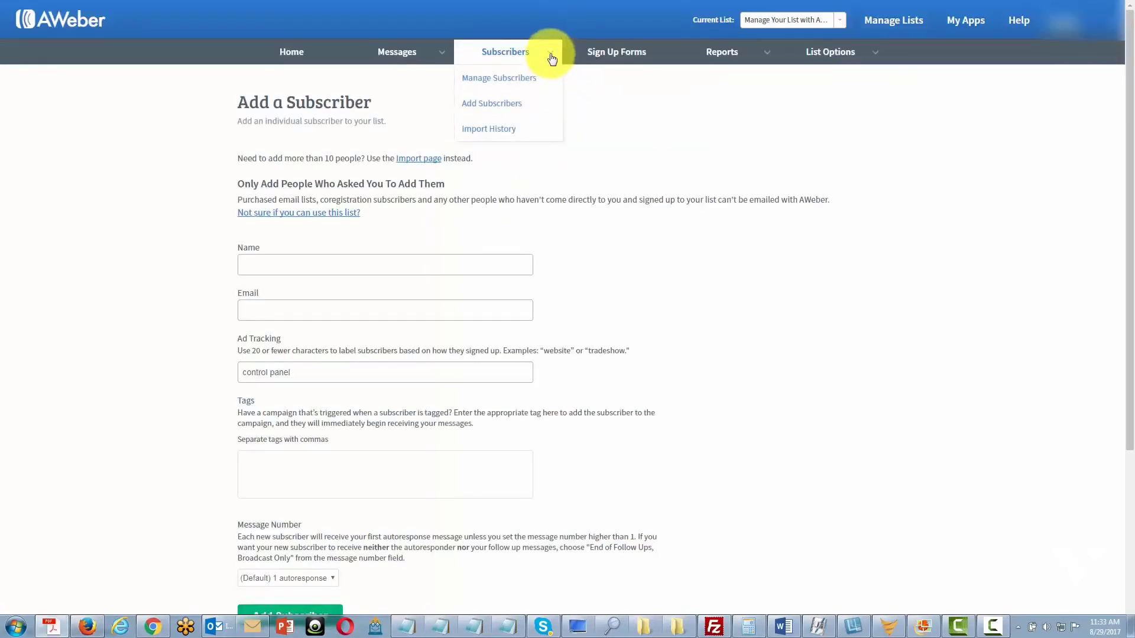
{"action": "left_click", "coordinate": [510, 79]}
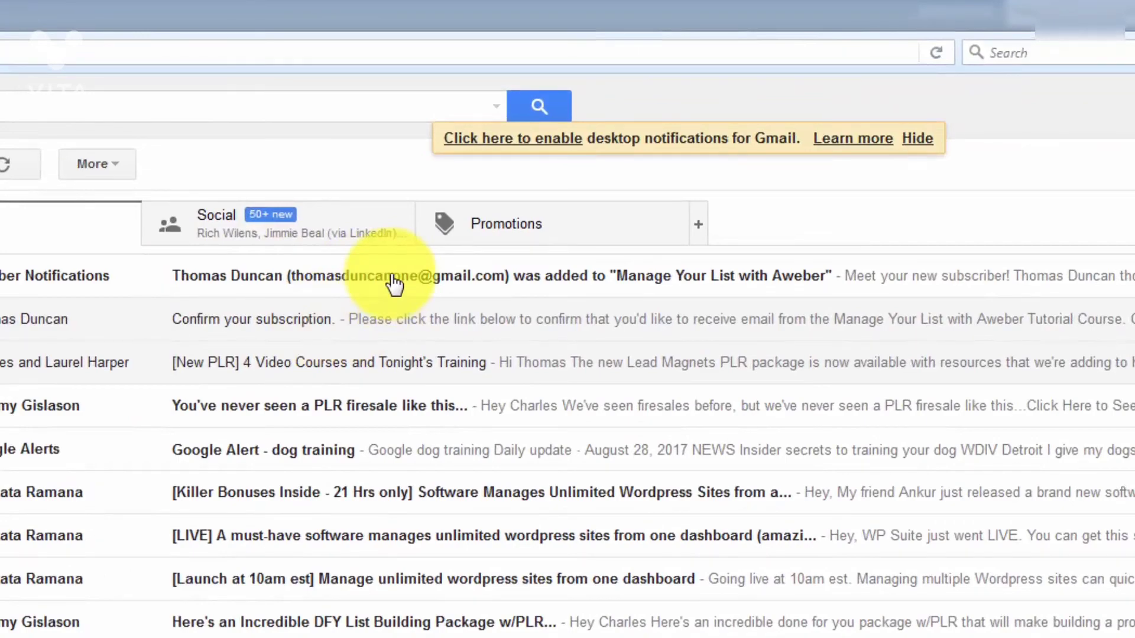
Open the AWeber notification about the subscriber added to 'Manage Your List with Aweber'.
{"action": "left_click", "coordinate": [395, 282]}
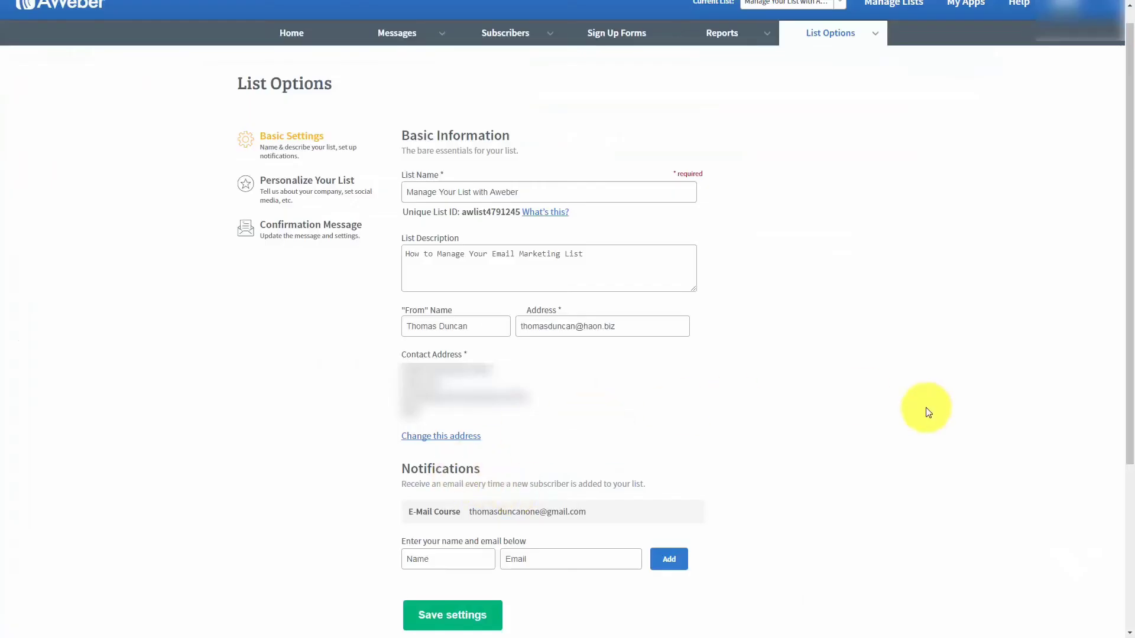
Open Personalize Your List from the List Options sidebar.
{"action": "mouse_move", "coordinate": [809, 363]}
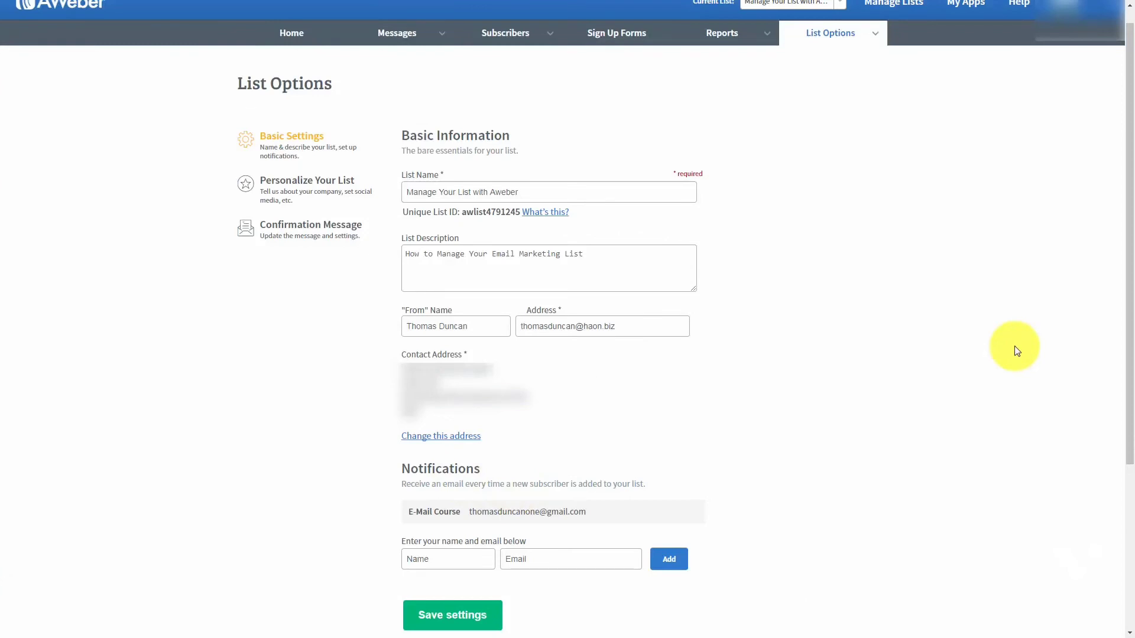
{"action": "scroll", "coordinate": [945, 373], "scroll_direction": "up", "scroll_amount": 1}
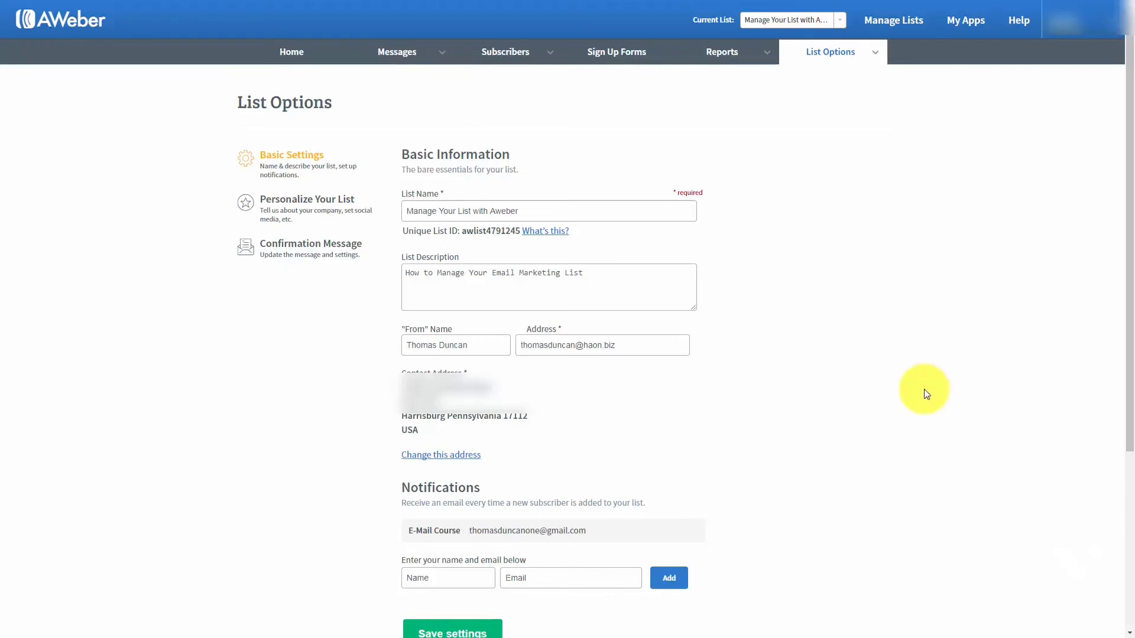
{"action": "left_click", "coordinate": [297, 205]}
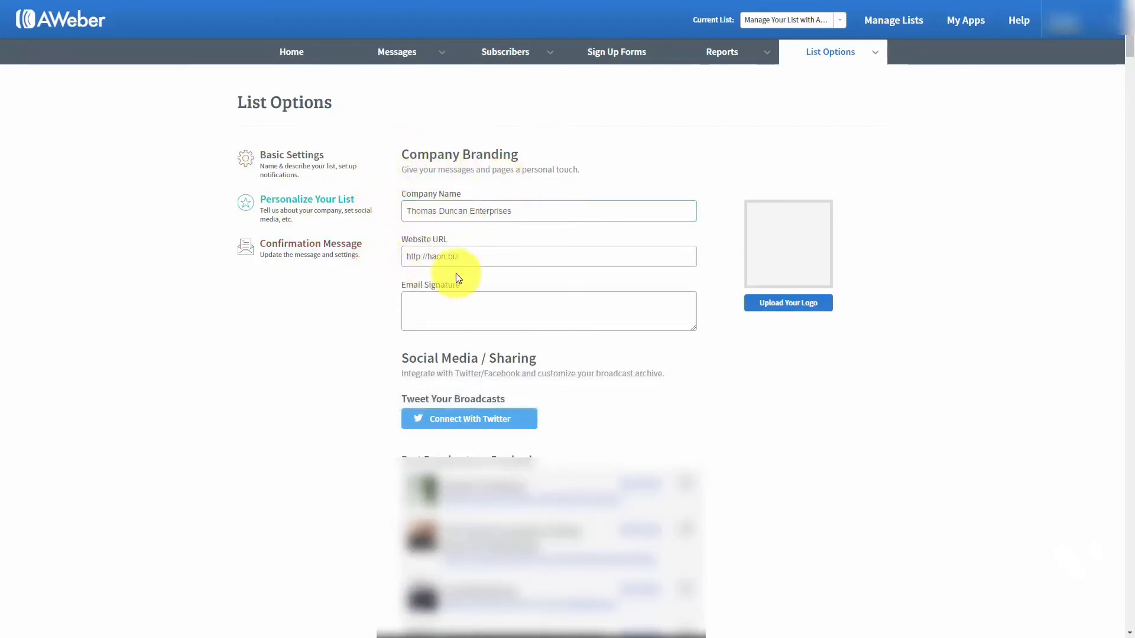
Add an email signature and company logo to the branding, then start the Twitter connection.
{"action": "left_click", "coordinate": [440, 295]}
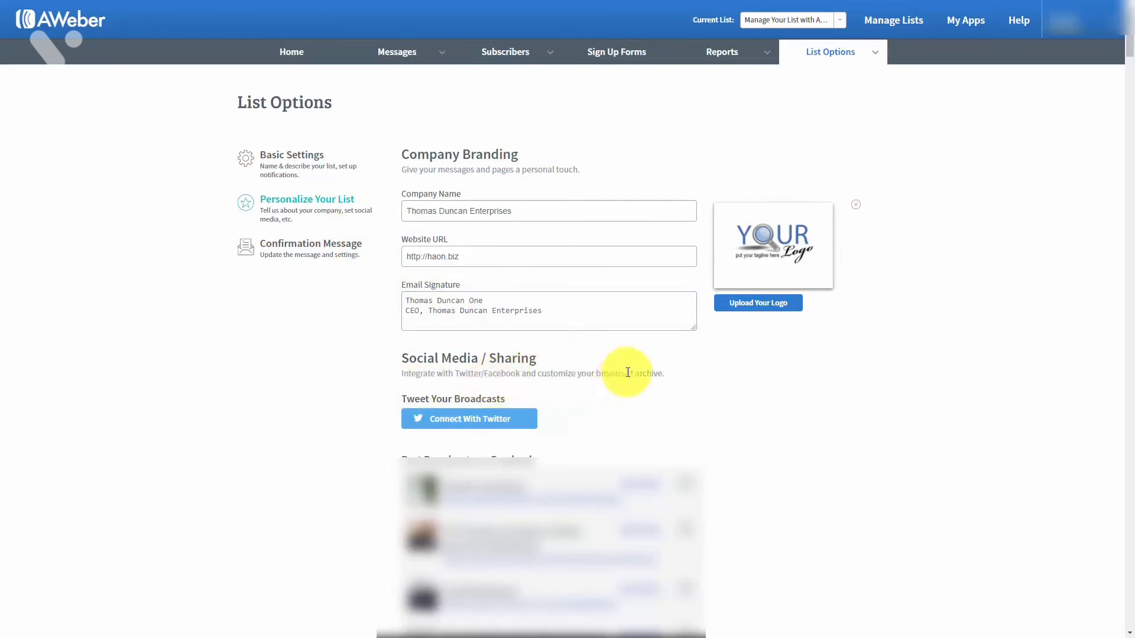
{"action": "left_click", "coordinate": [441, 419]}
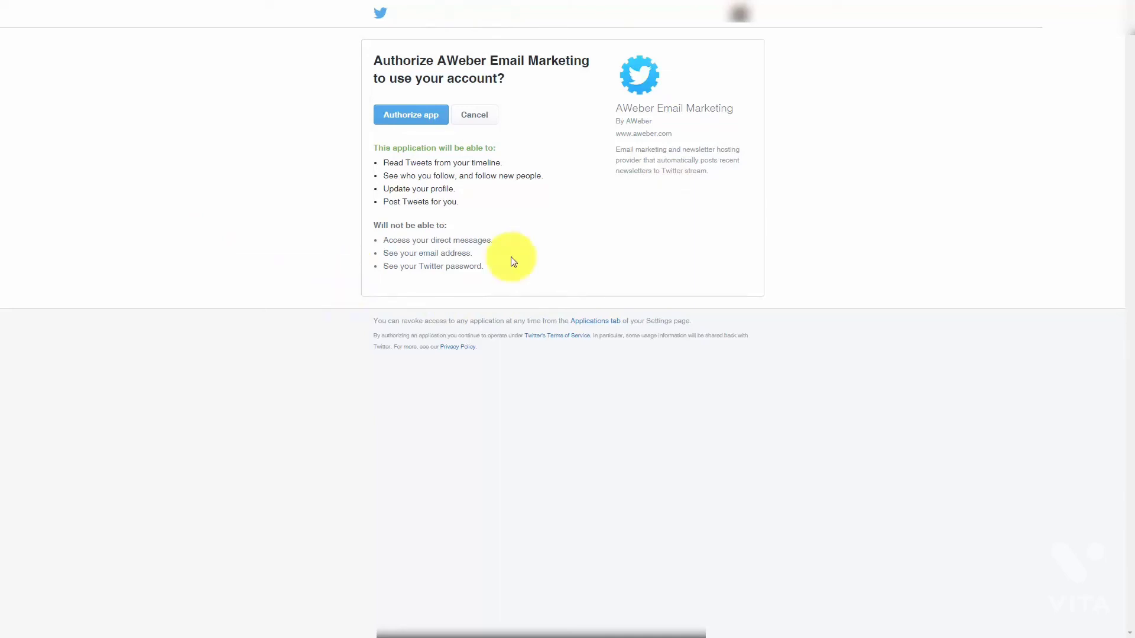
Authorize the AWeber Email Marketing app on Twitter.
{"action": "left_click", "coordinate": [414, 115]}
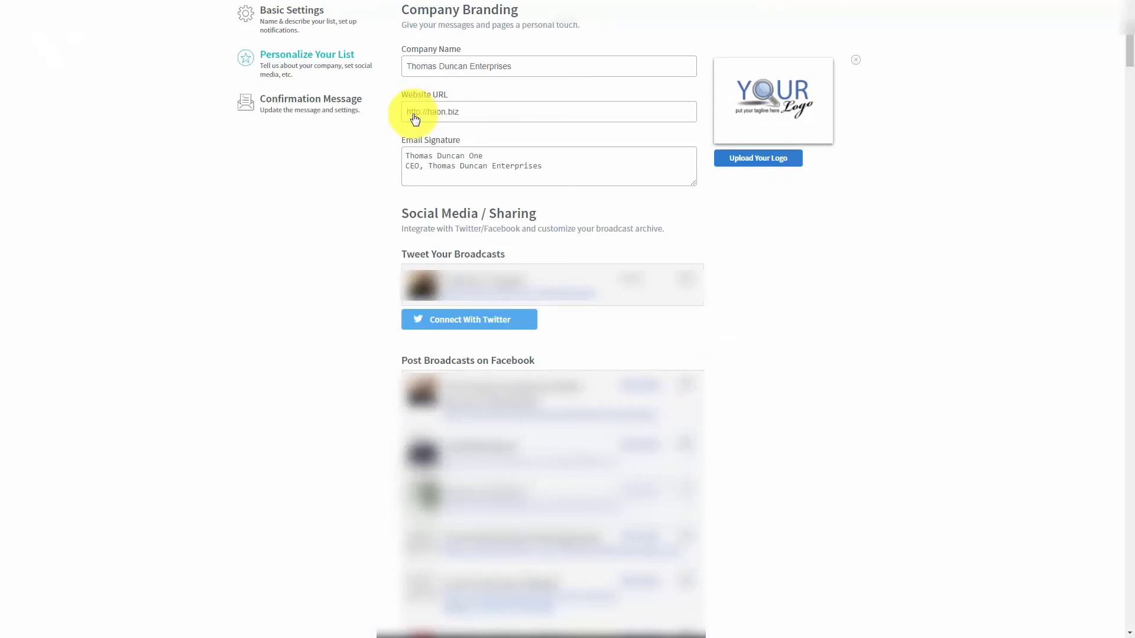
Connect Facebook and make Harrisburg Real Estate the default page for broadcasts.
{"action": "scroll", "coordinate": [896, 309], "scroll_direction": "down", "scroll_amount": 10}
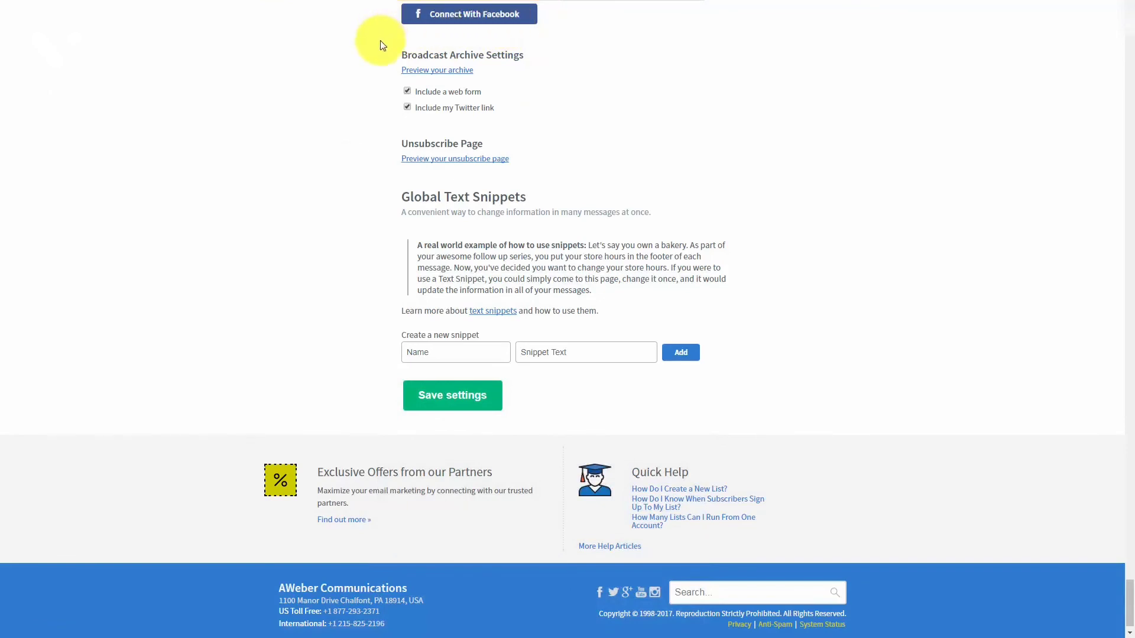
{"action": "left_click", "coordinate": [484, 17]}
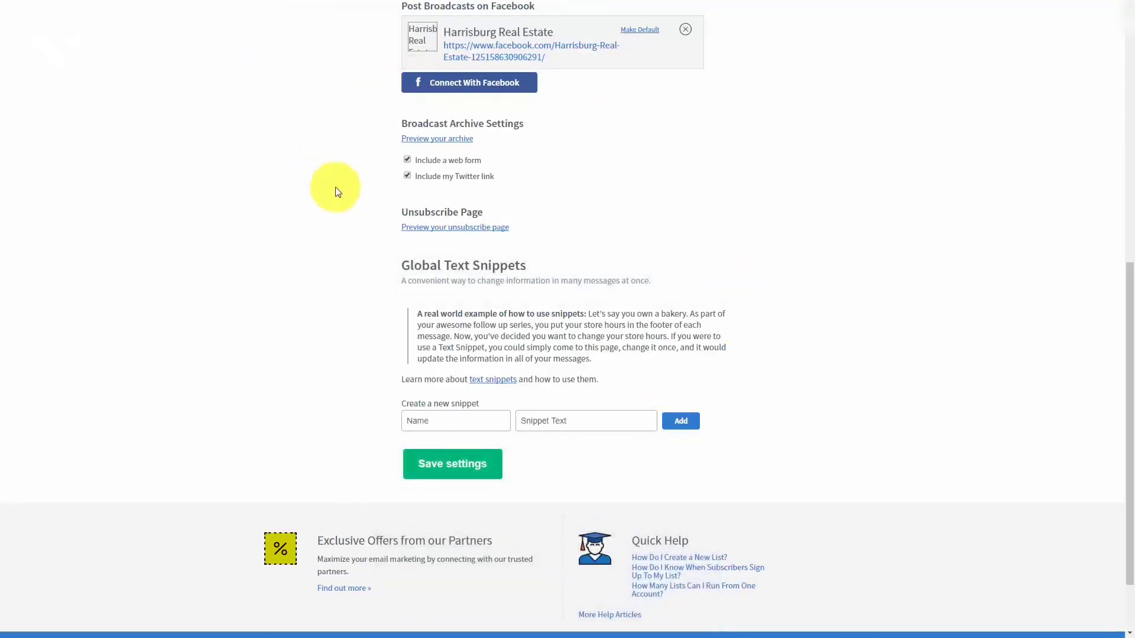
{"action": "left_click", "coordinate": [644, 33]}
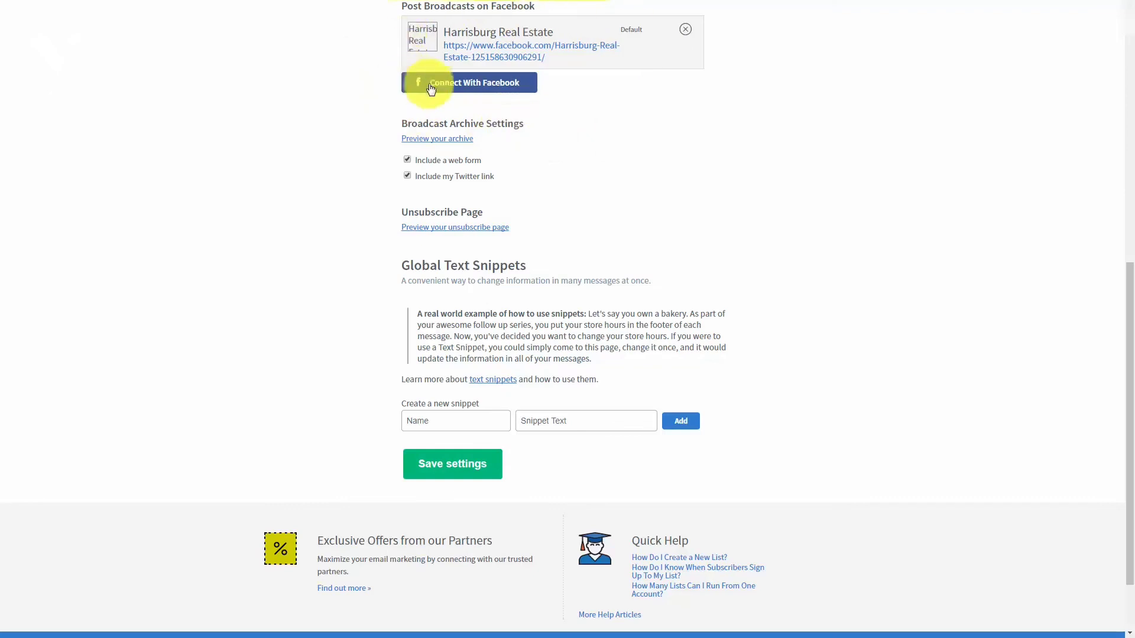
{"action": "left_click", "coordinate": [425, 146]}
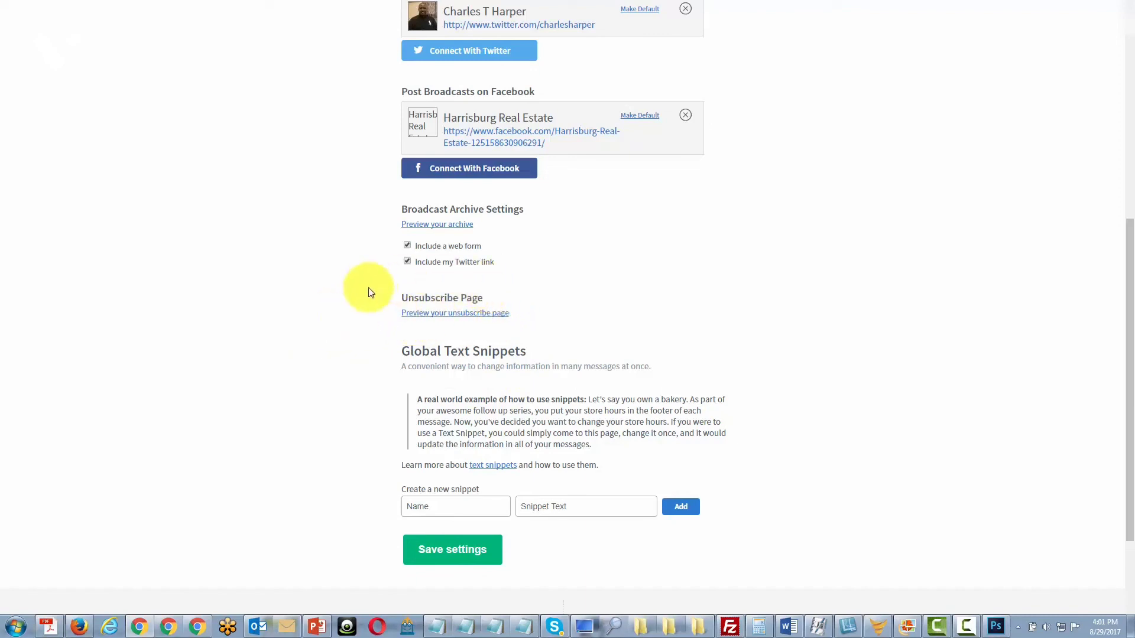
Open the preview of the list's unsubscribe page.
{"action": "left_click", "coordinate": [442, 319]}
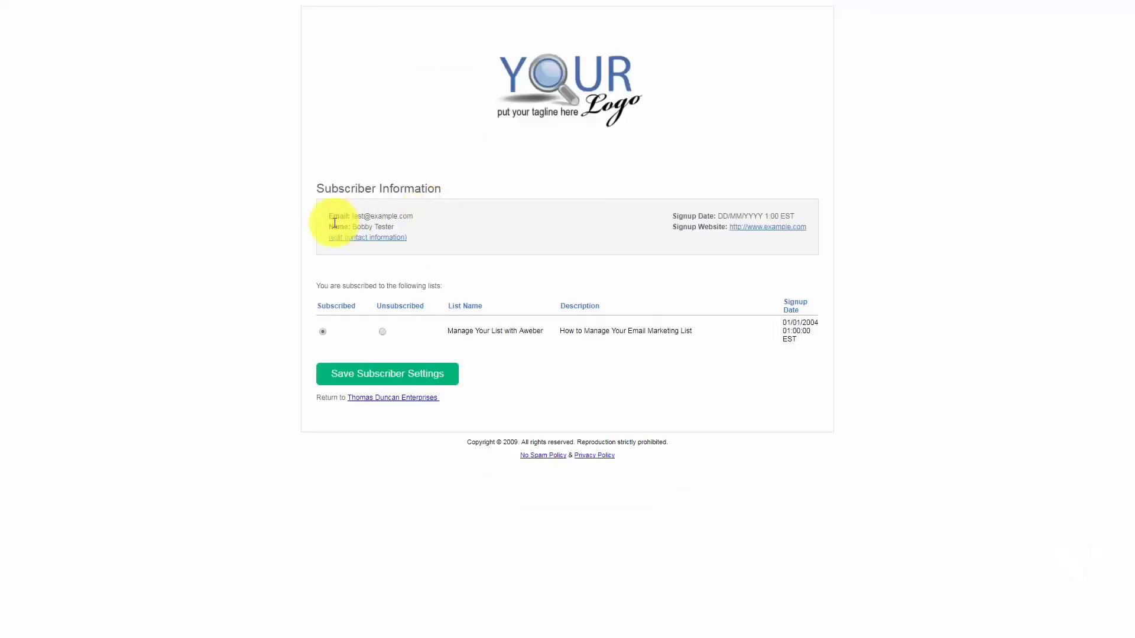